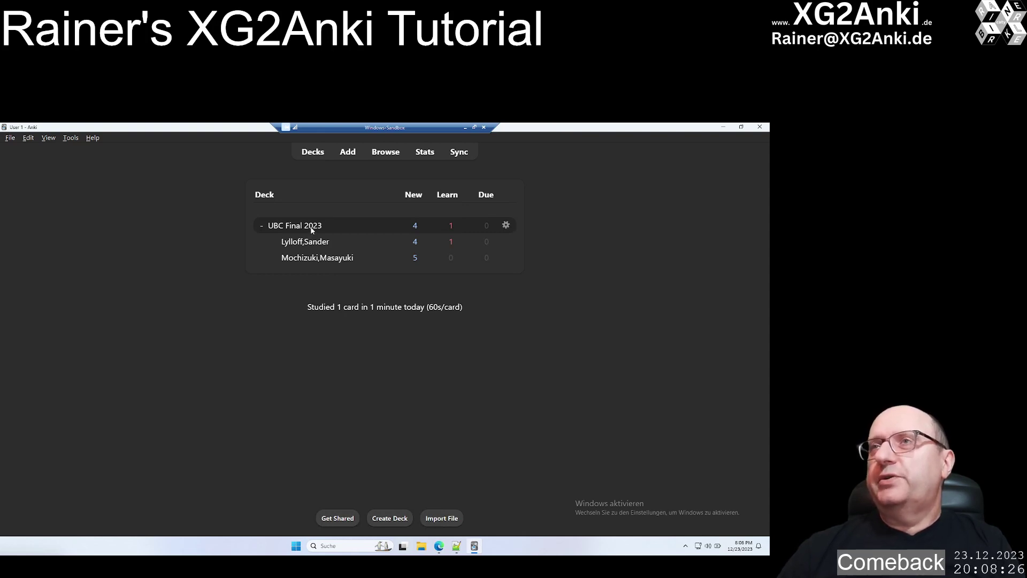
pyautogui.click(506, 226)
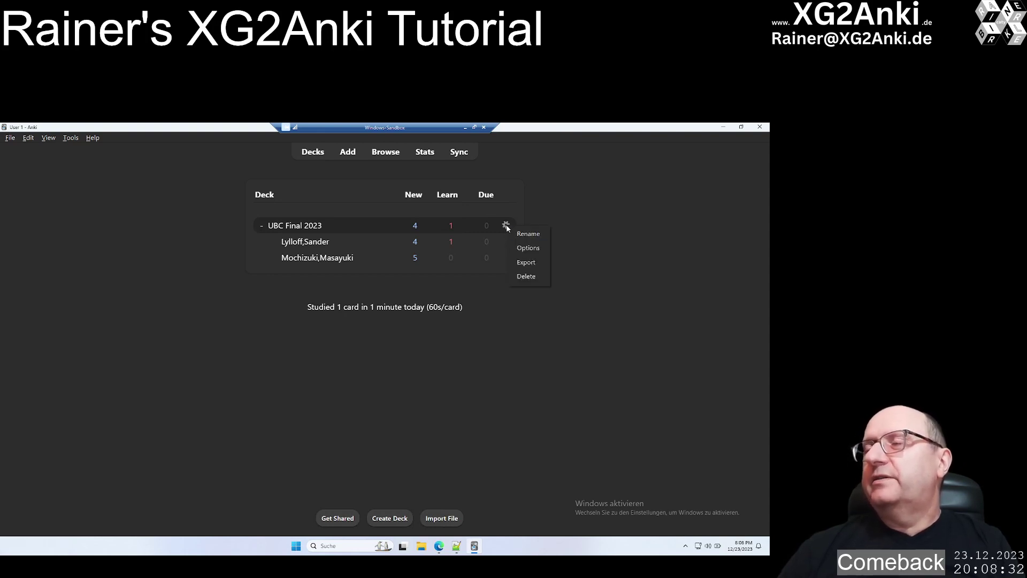
pyautogui.click(524, 235)
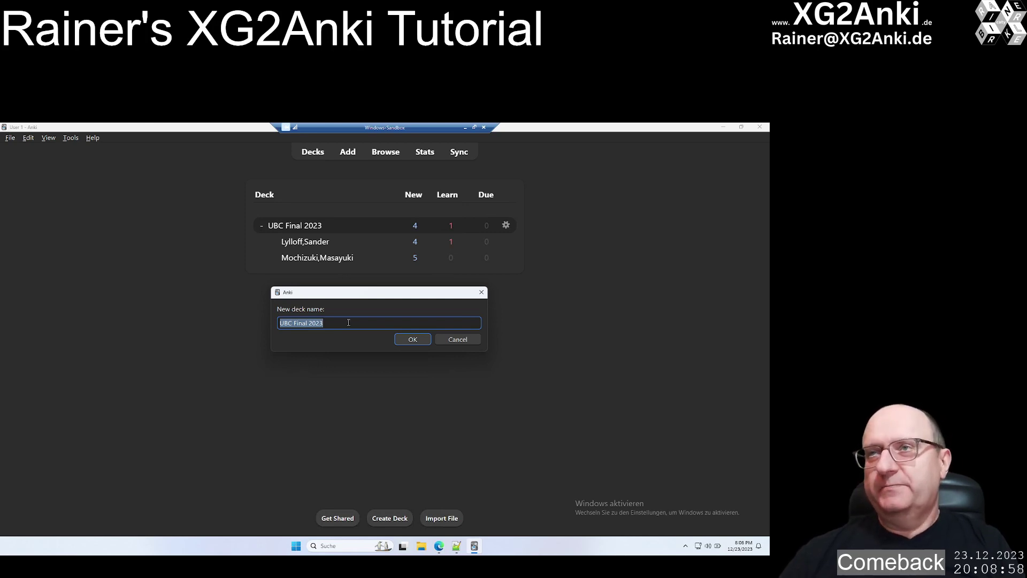
pyautogui.click(337, 323)
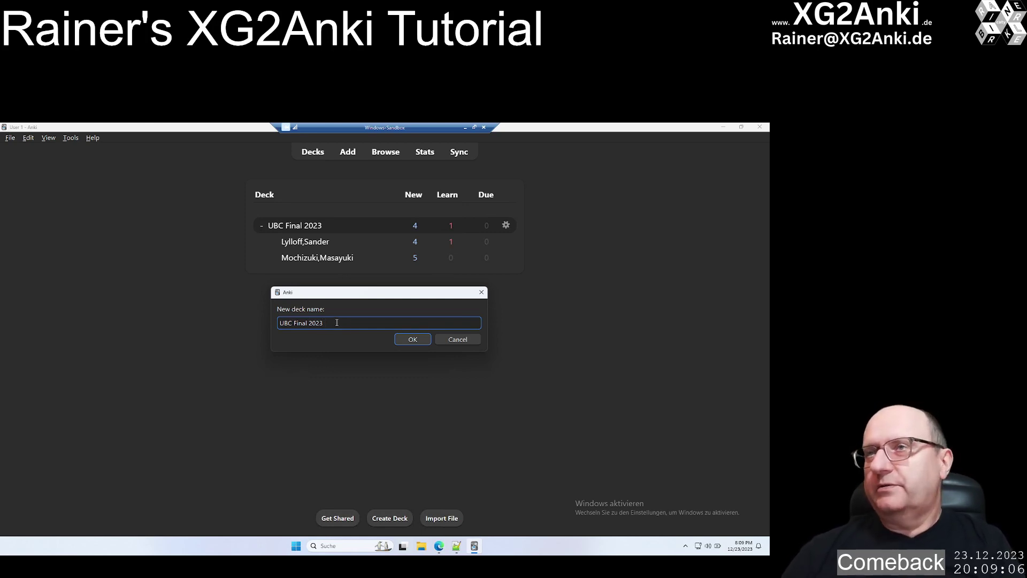
pyautogui.write('(')
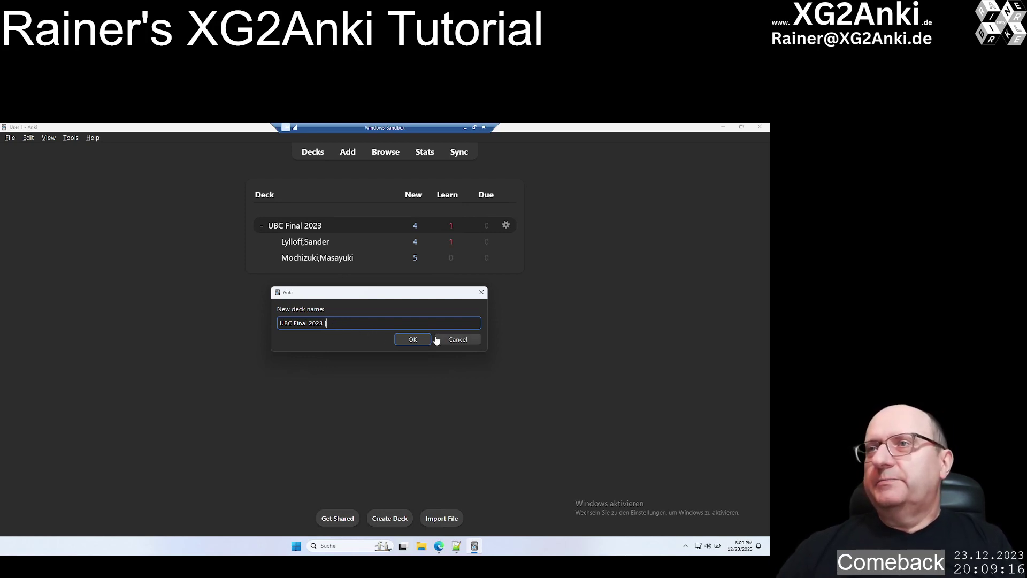
pyautogui.click(460, 341)
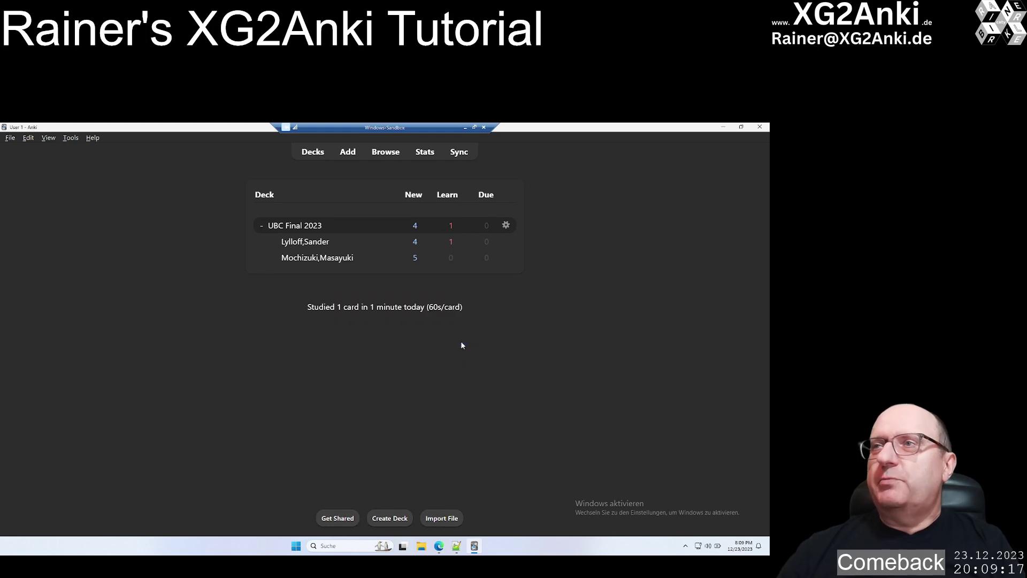
# - Examine the UBC Final 2023 deck's description for the parameters that can be appended in square brackets and the example deck names
pyautogui.click(288, 225)
pyautogui.scroll(1, 249, 290)
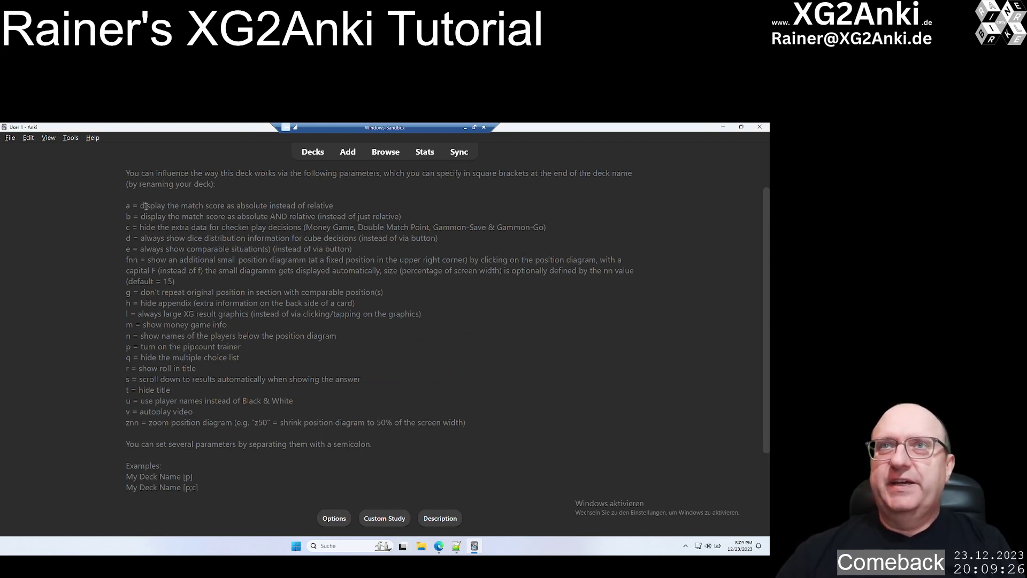
pyautogui.moveTo(127, 205); pyautogui.dragTo(486, 428)
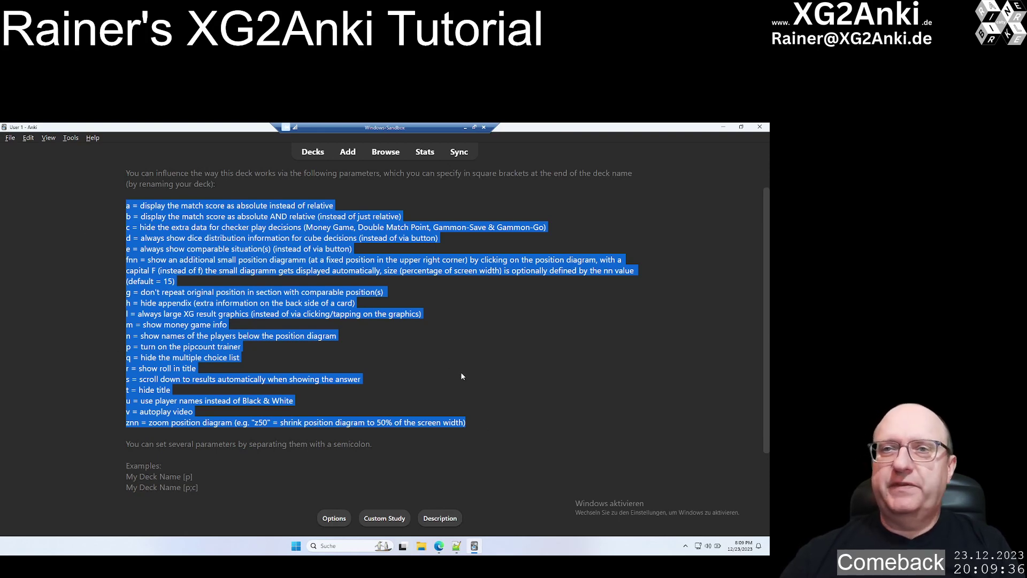
pyautogui.click(127, 478)
pyautogui.moveTo(126, 478); pyautogui.dragTo(194, 477)
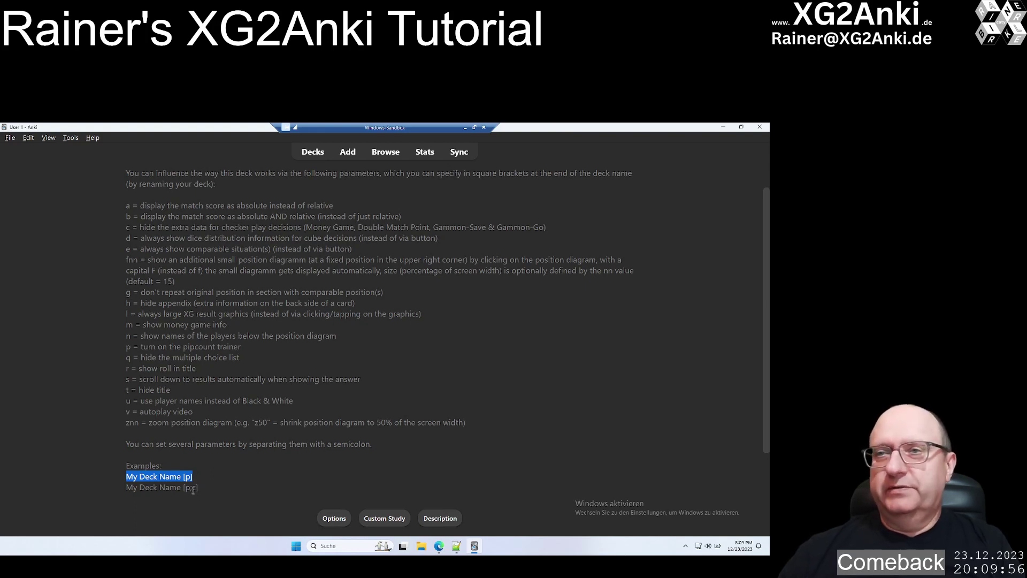
pyautogui.click(313, 153)
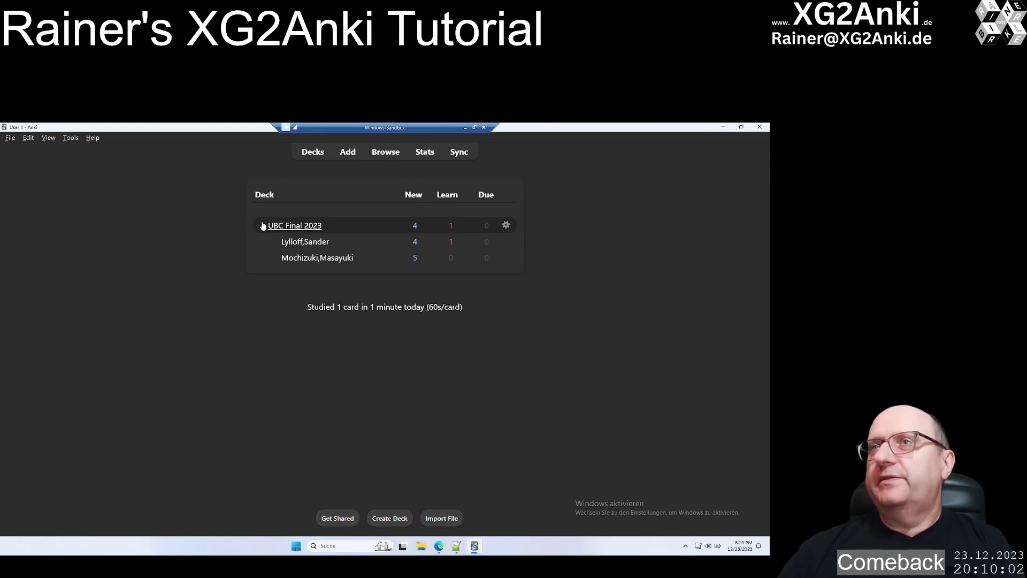
# - Rename the UBC Final 2023 parent deck as "UBC Final 2023 [a]"
pyautogui.click(506, 227)
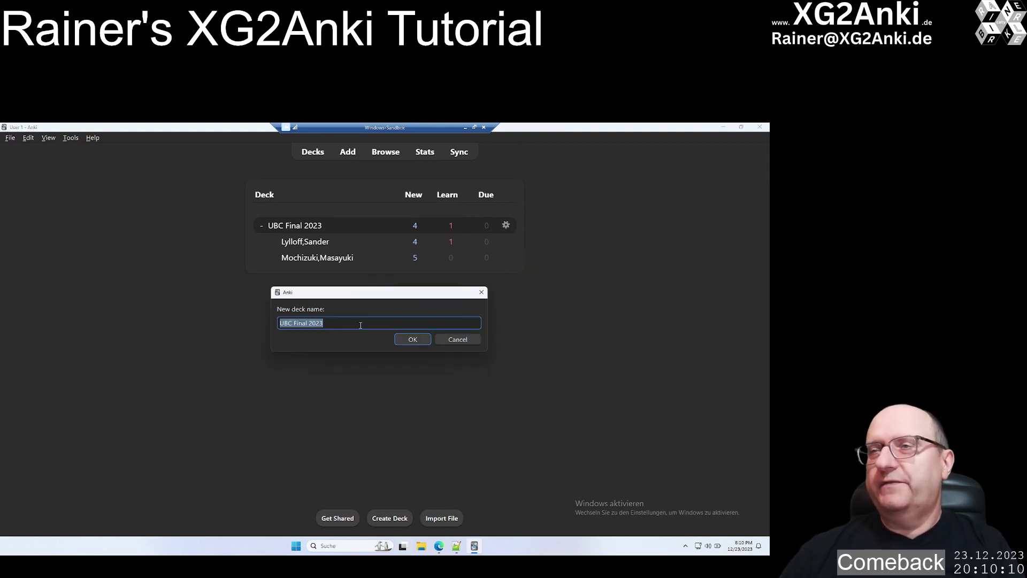
pyautogui.click(360, 324)
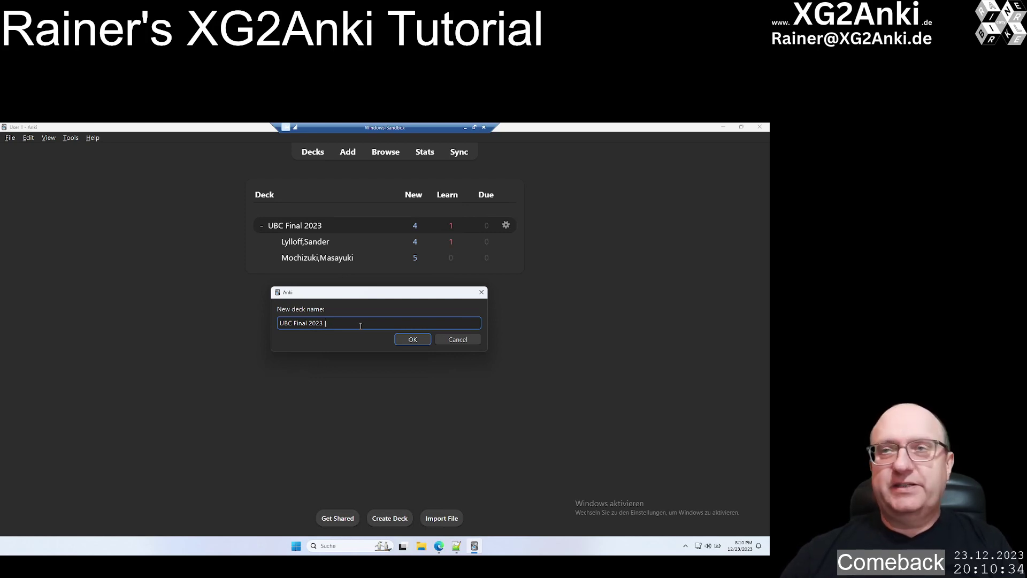
pyautogui.write('a]')
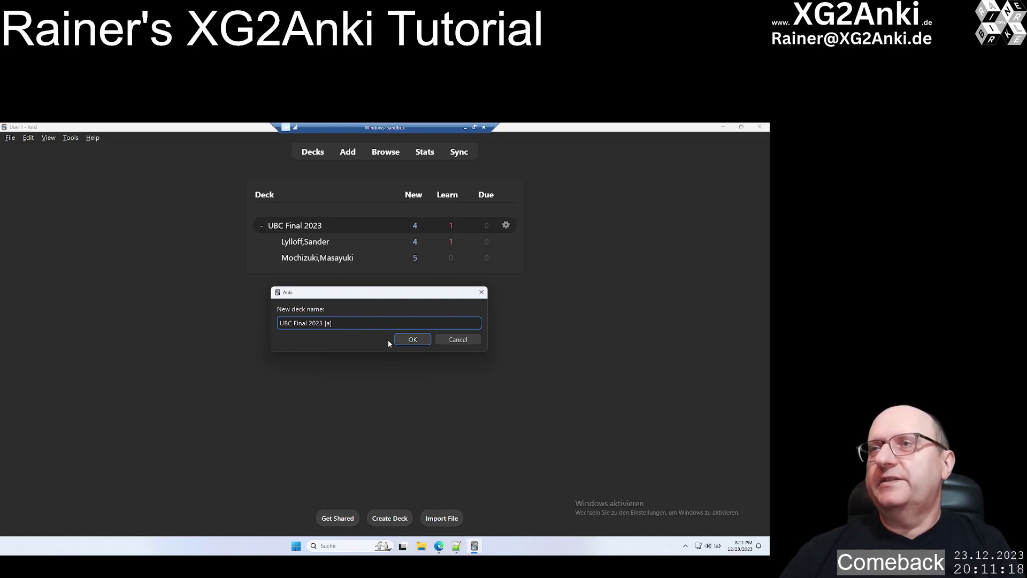
pyautogui.click(408, 340)
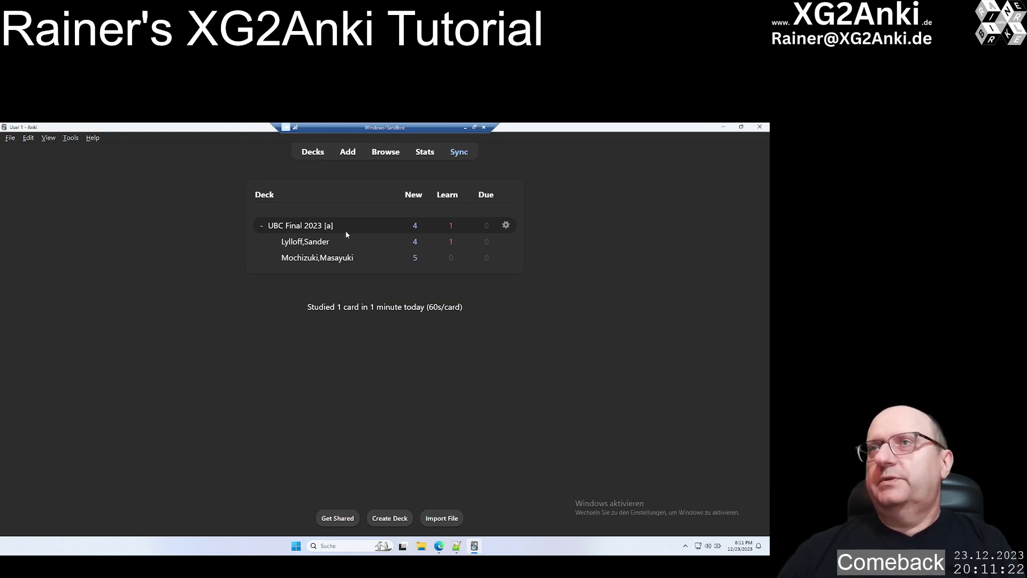
# - Study the UBC Final 2023 [a] deck to check how its card displays the match score, and return to the deck list
pyautogui.click(295, 226)
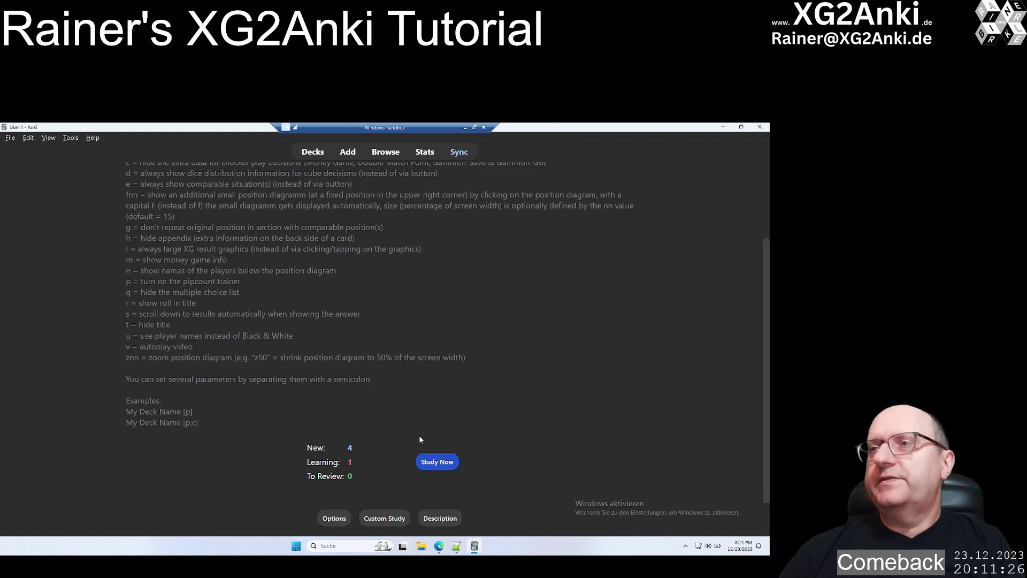
pyautogui.click(434, 462)
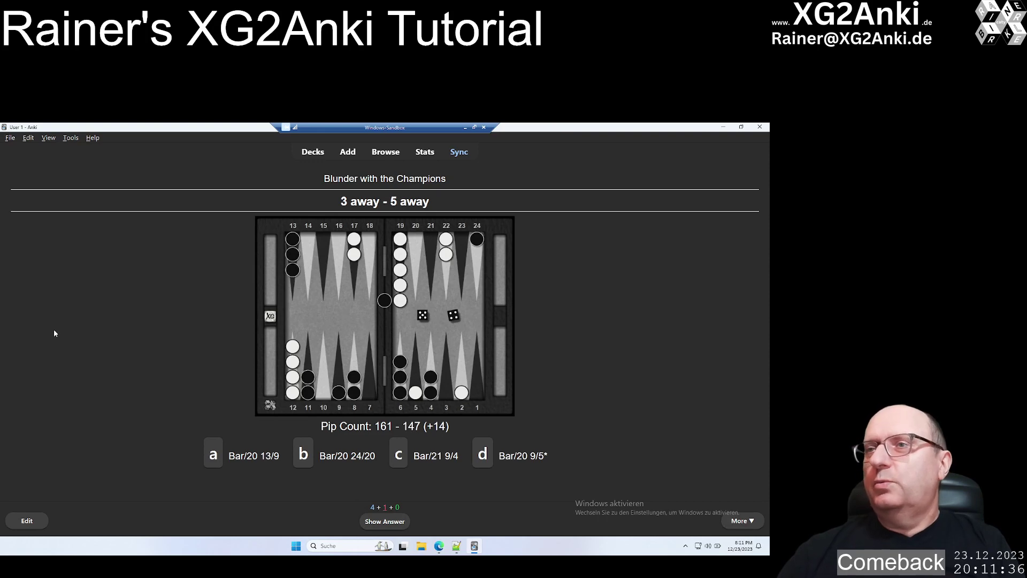
pyautogui.click(311, 153)
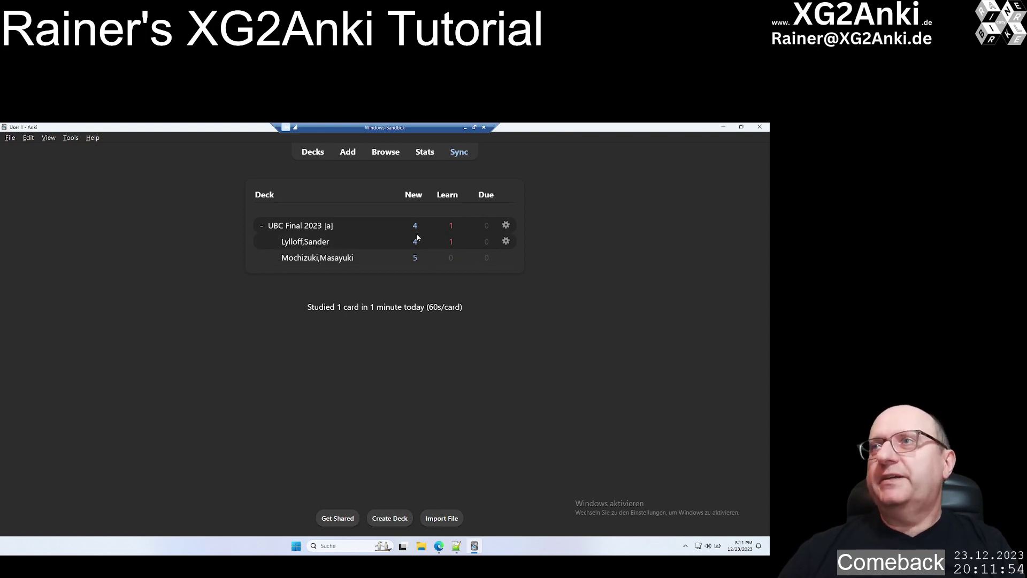
# - Rename the first subdeck of UBC Final 2023 [a] by appending the parameter "[a]" to its name
pyautogui.click(506, 242)
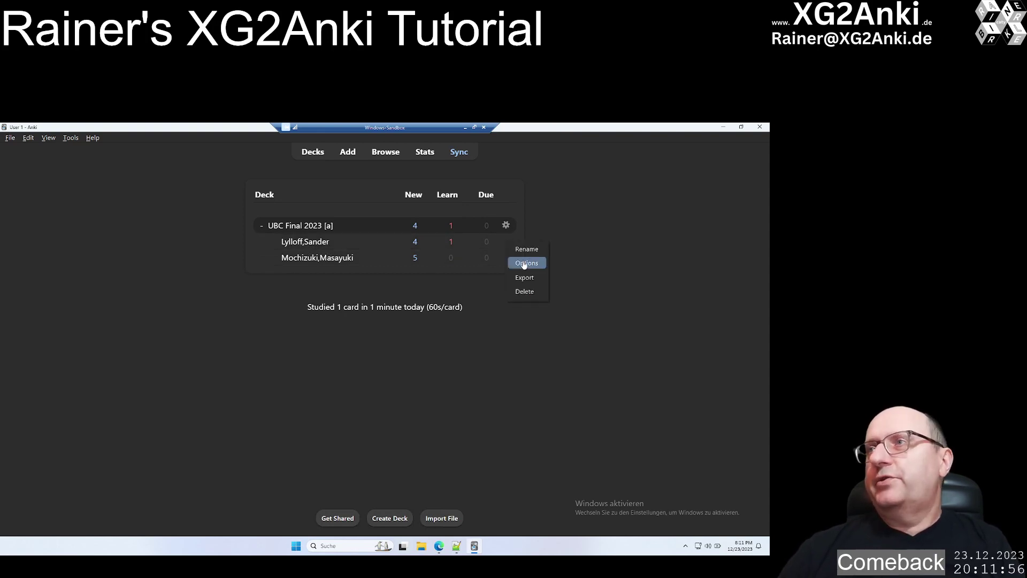
pyautogui.click(519, 249)
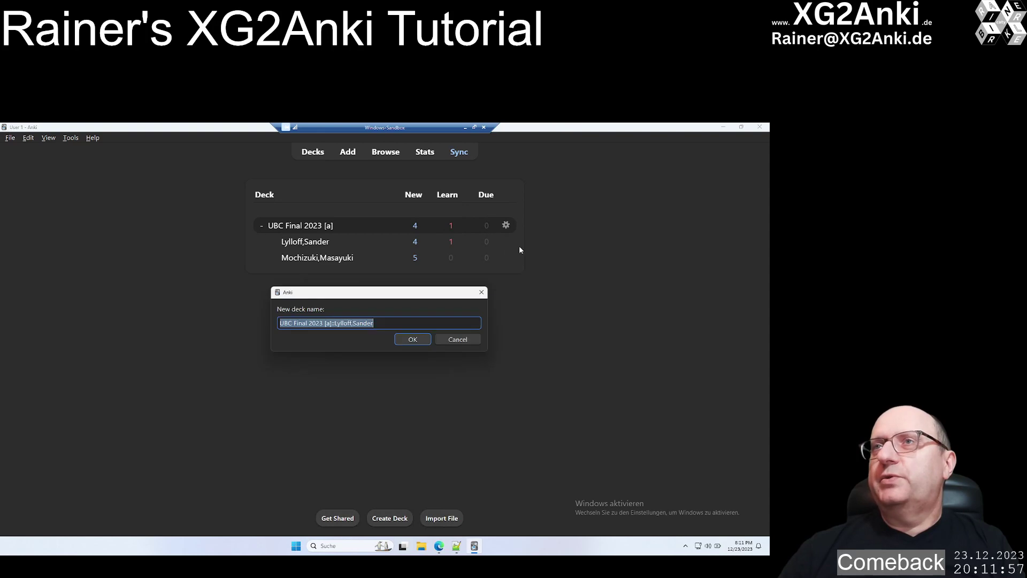
pyautogui.click(387, 324)
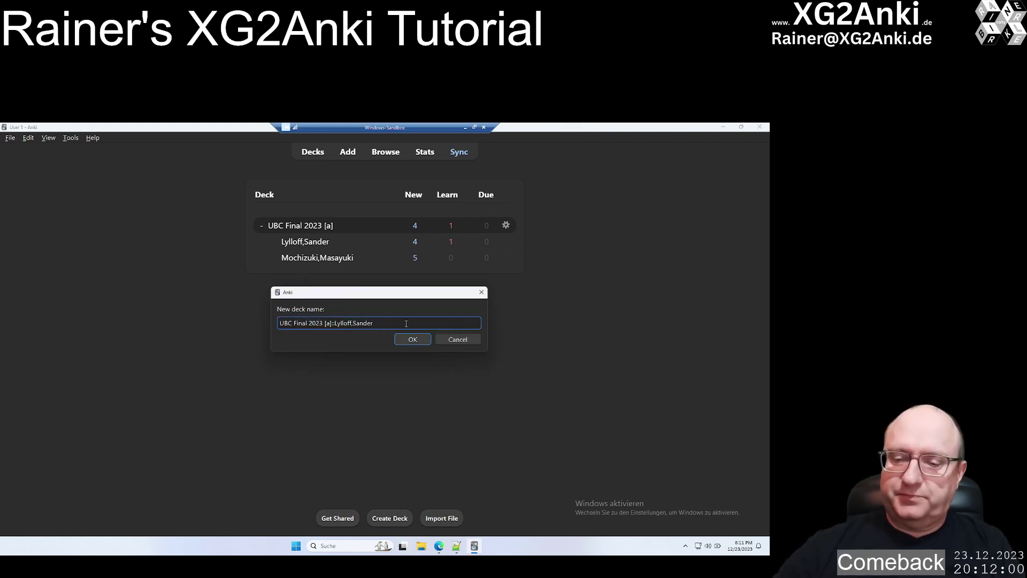
pyautogui.write('[')
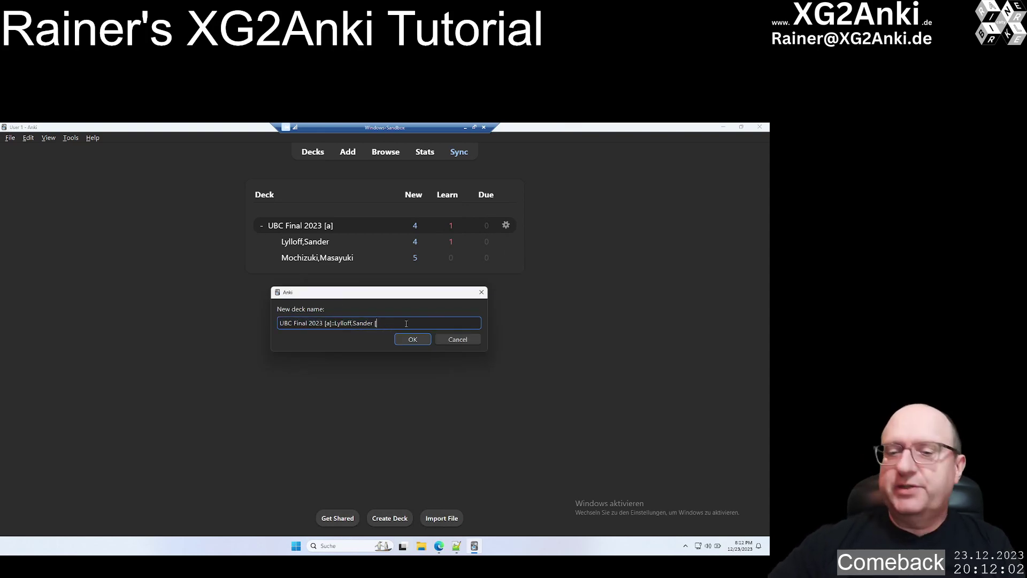
pyautogui.write('a')
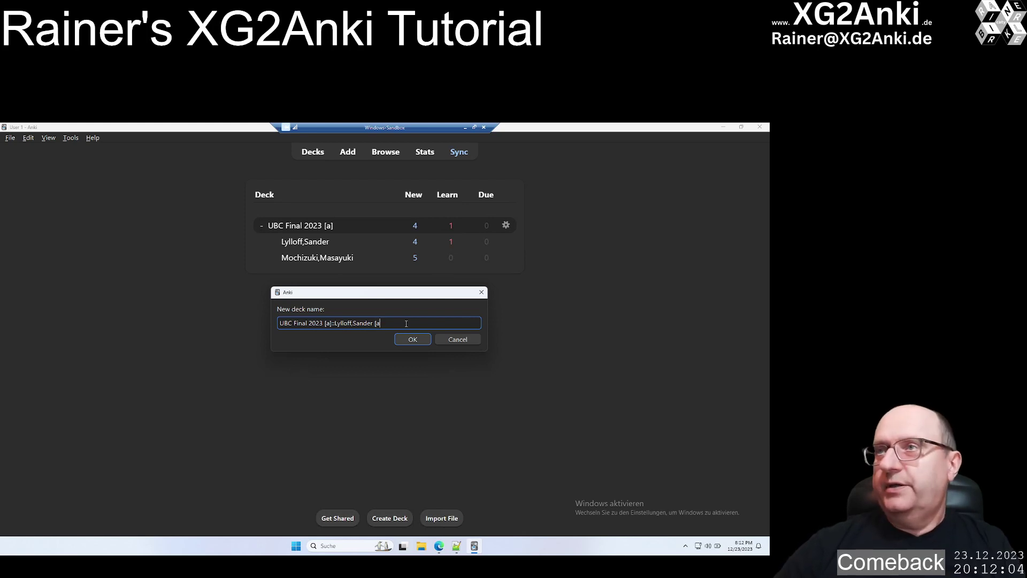
pyautogui.write(']')
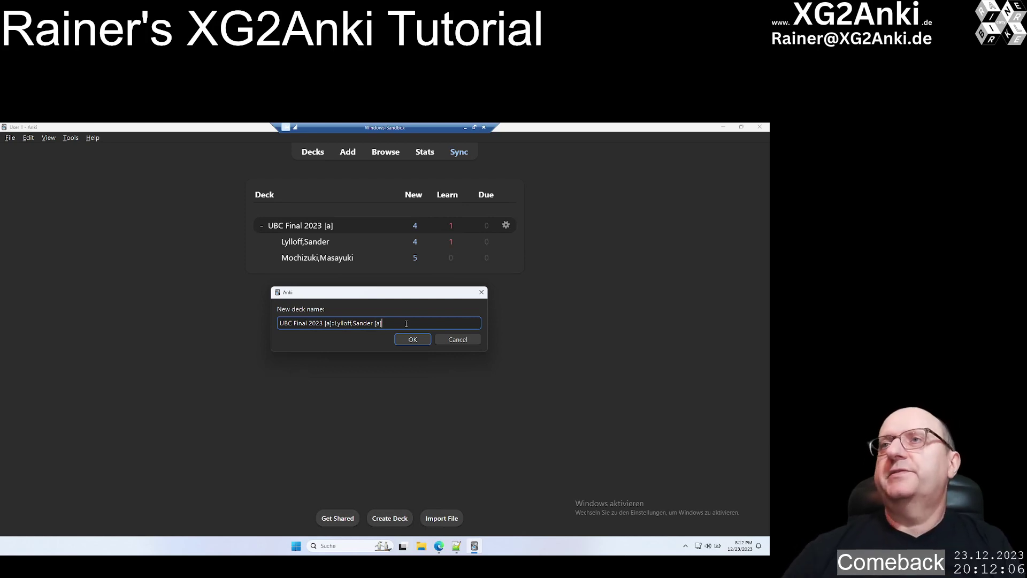
pyautogui.click(411, 339)
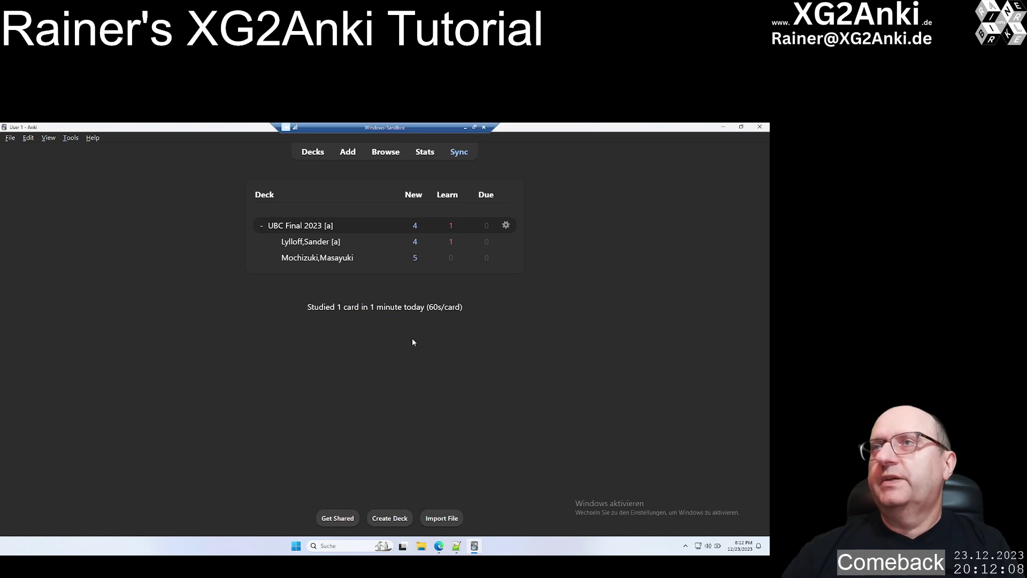
# - Study the parent deck again to check the match score with parameter a on the subdeck, and return to the deck list
pyautogui.click(308, 225)
pyautogui.click(434, 463)
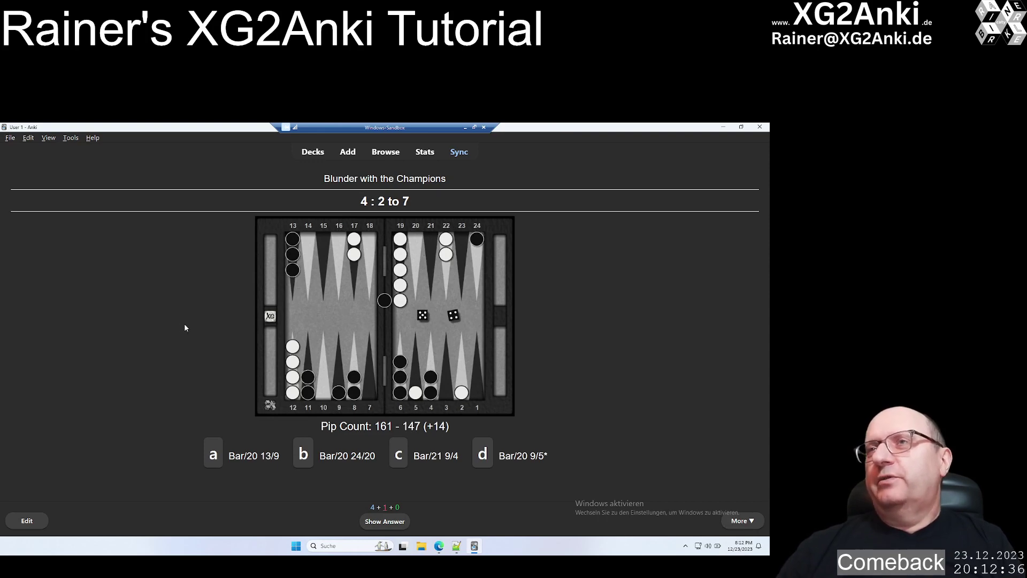
pyautogui.click(312, 153)
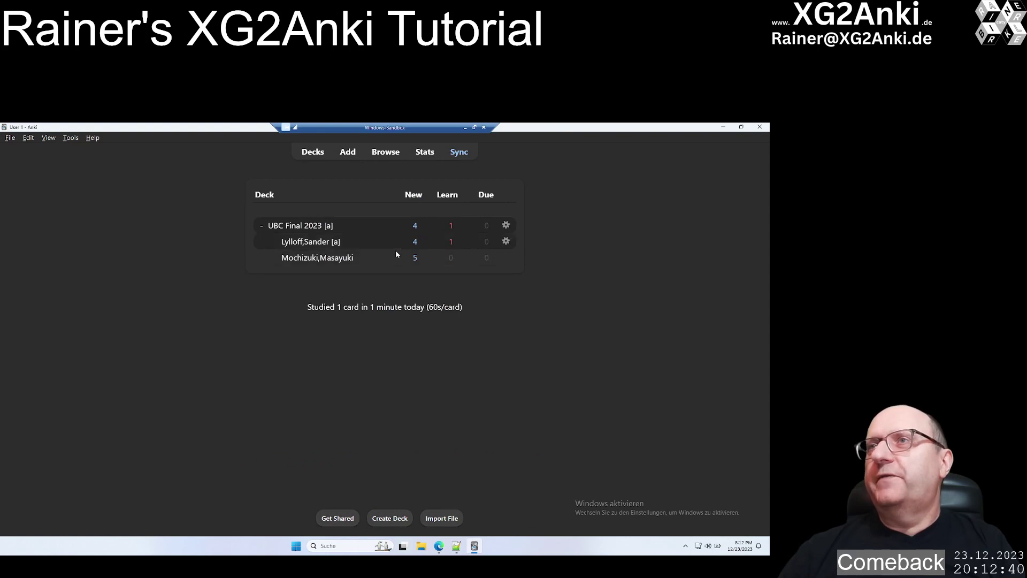
# - Change the parameter at the end of the first subdeck's name to "[b]"
pyautogui.click(506, 242)
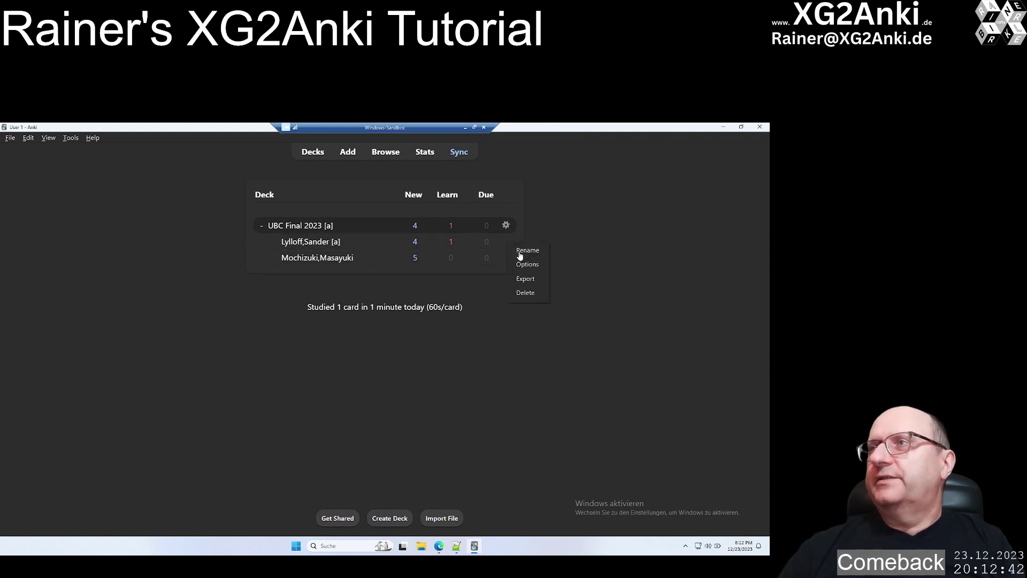
pyautogui.click(523, 250)
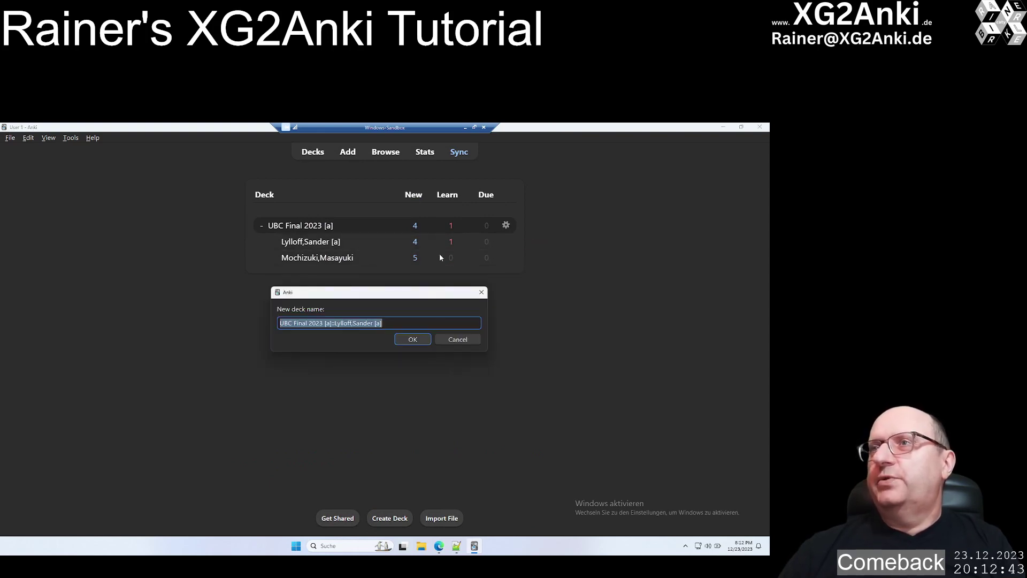
pyautogui.click(375, 323)
pyautogui.press('Delete')
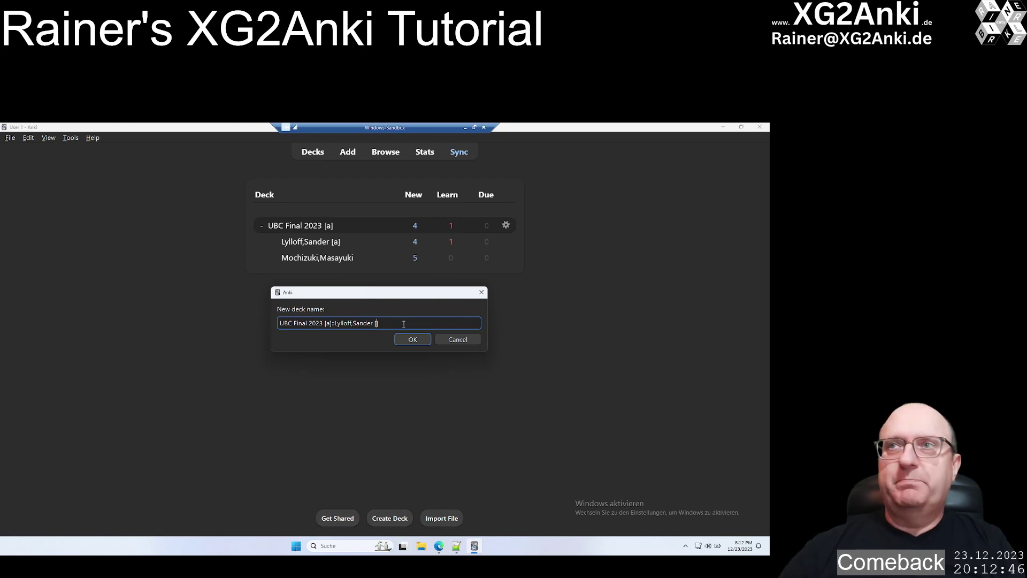
pyautogui.write('b')
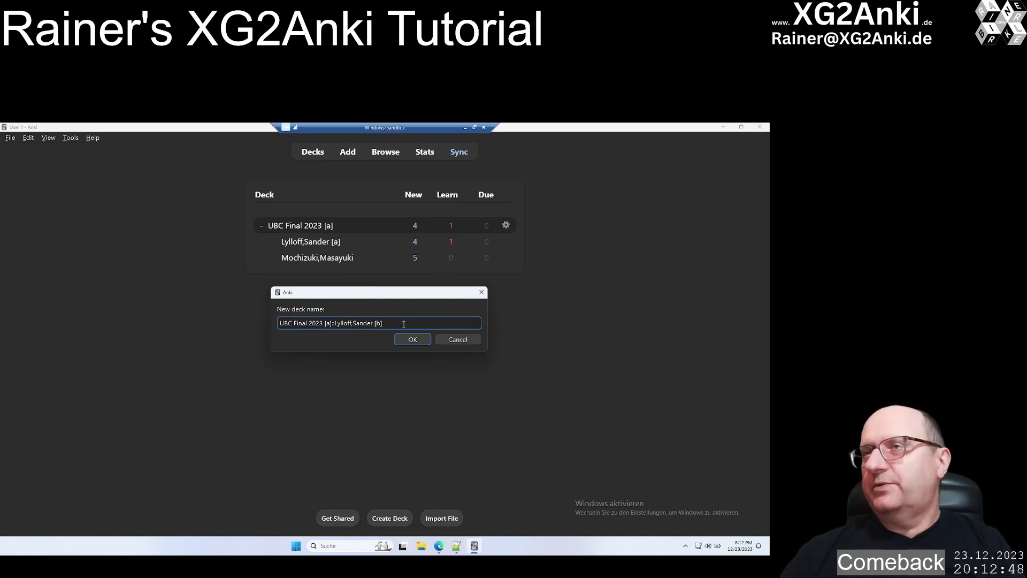
pyautogui.click(406, 342)
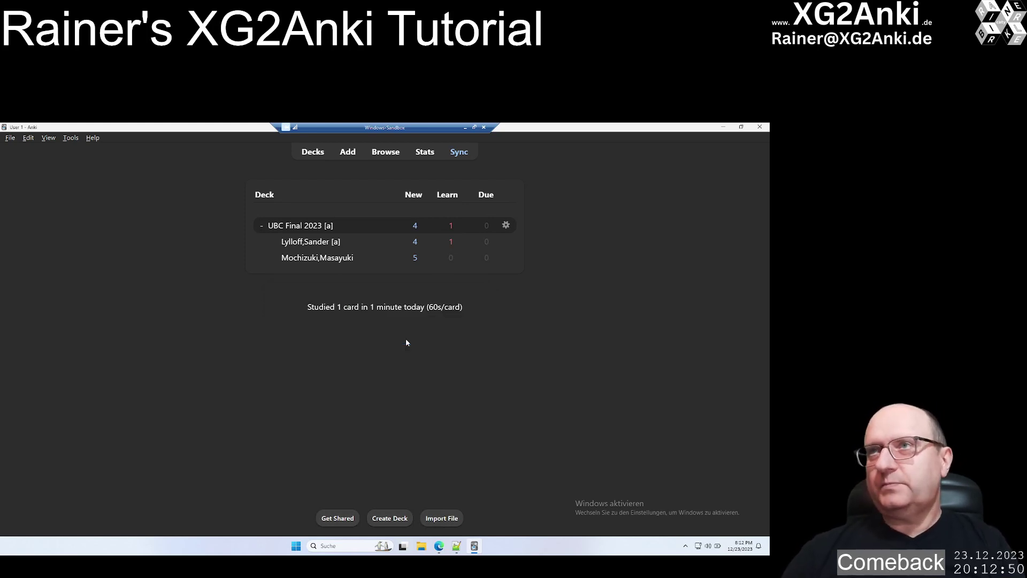
# - Study the parent deck to check the match score display with subdeck parameter b, and return to the deck list
pyautogui.click(302, 227)
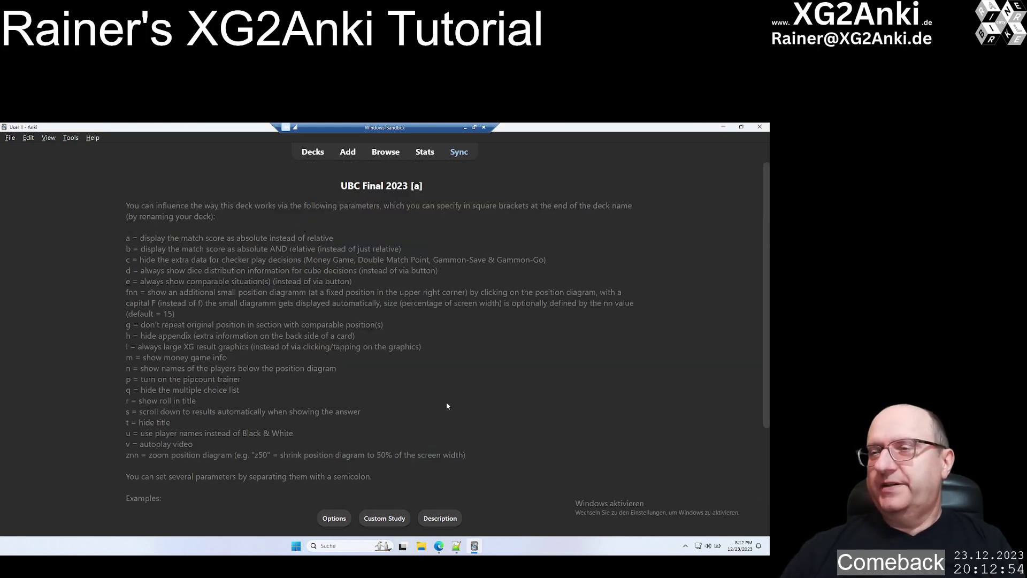
pyautogui.scroll(-5, 448, 422)
pyautogui.click(449, 465)
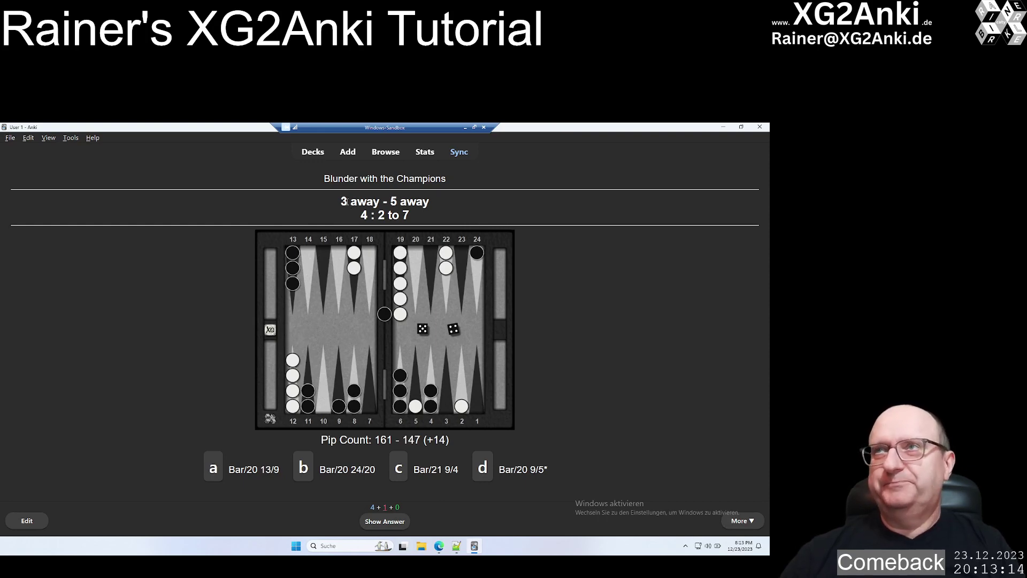
pyautogui.click(308, 157)
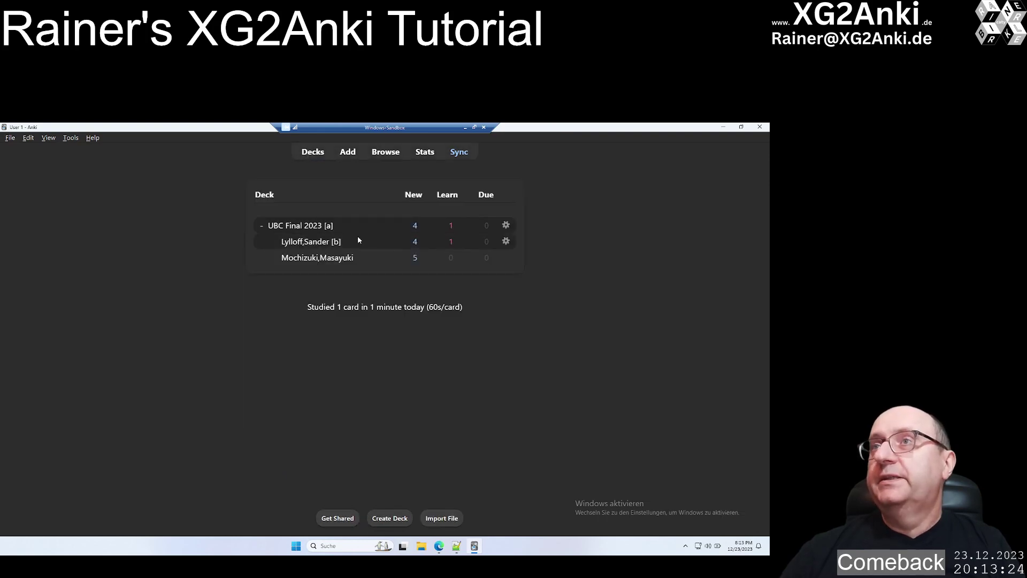
# - Extend the parameter at the end of the first subdeck's name to "[b;n]"
pyautogui.click(506, 243)
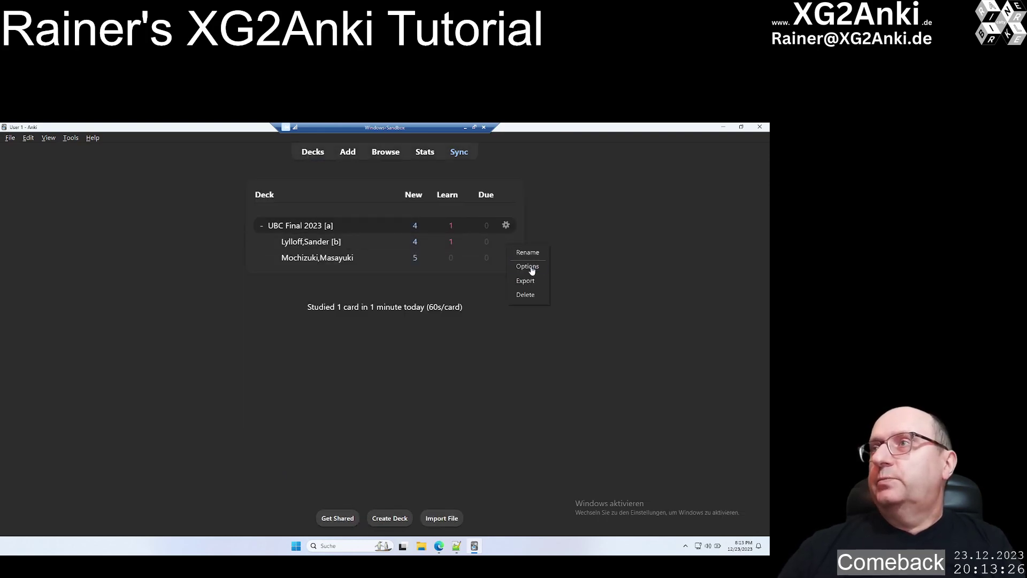
pyautogui.click(525, 252)
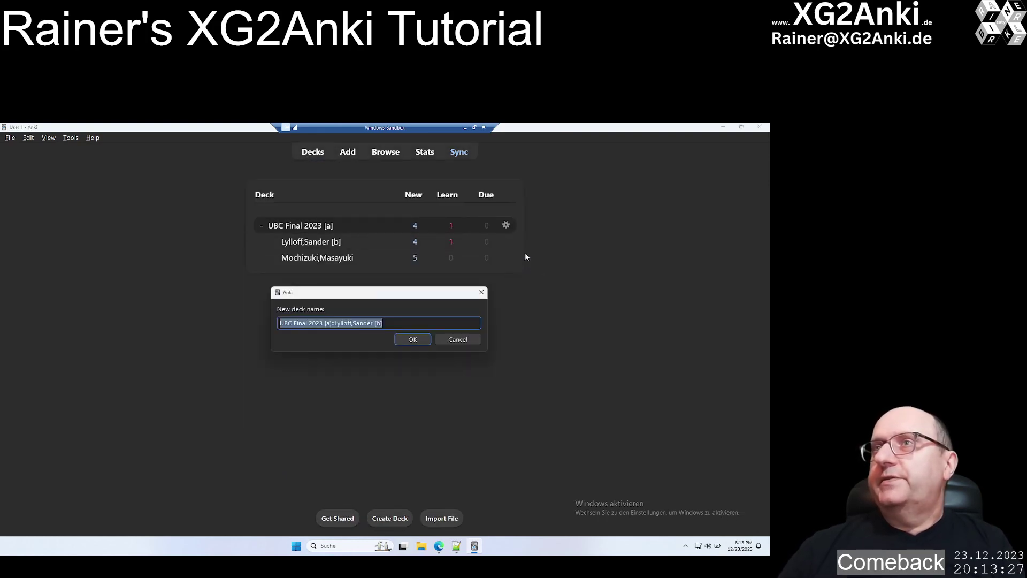
pyautogui.click(378, 325)
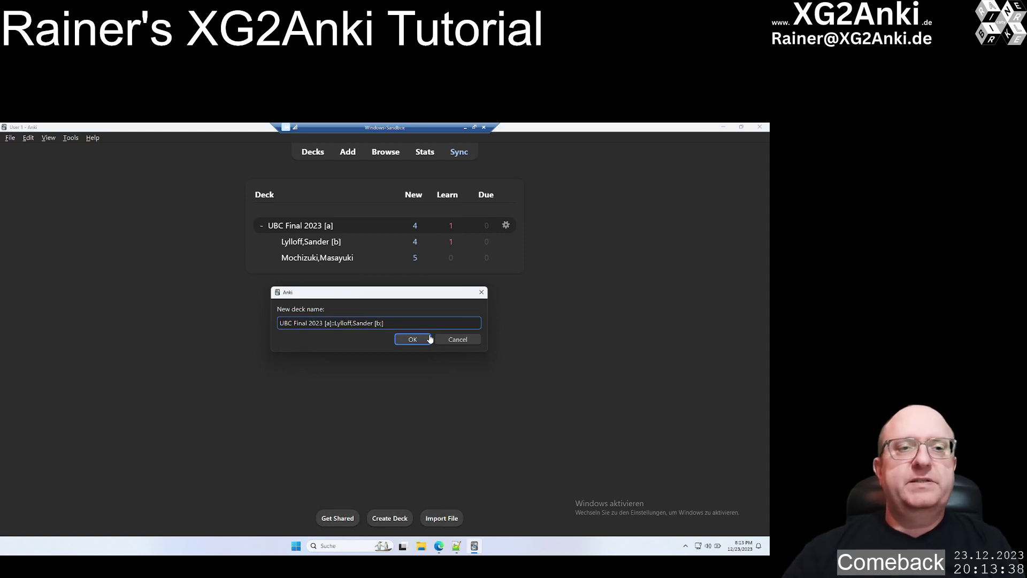
pyautogui.write('n')
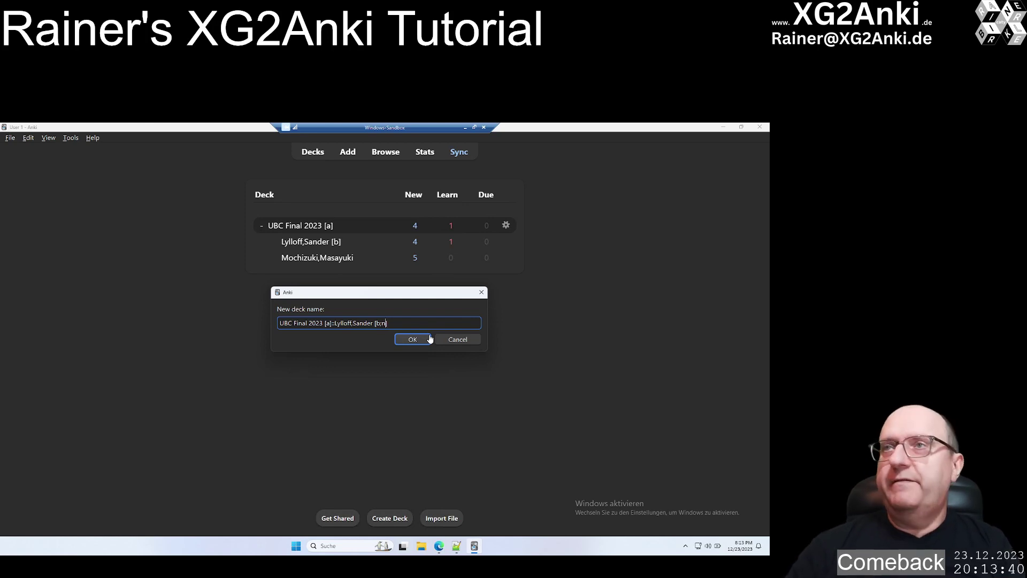
pyautogui.click(429, 338)
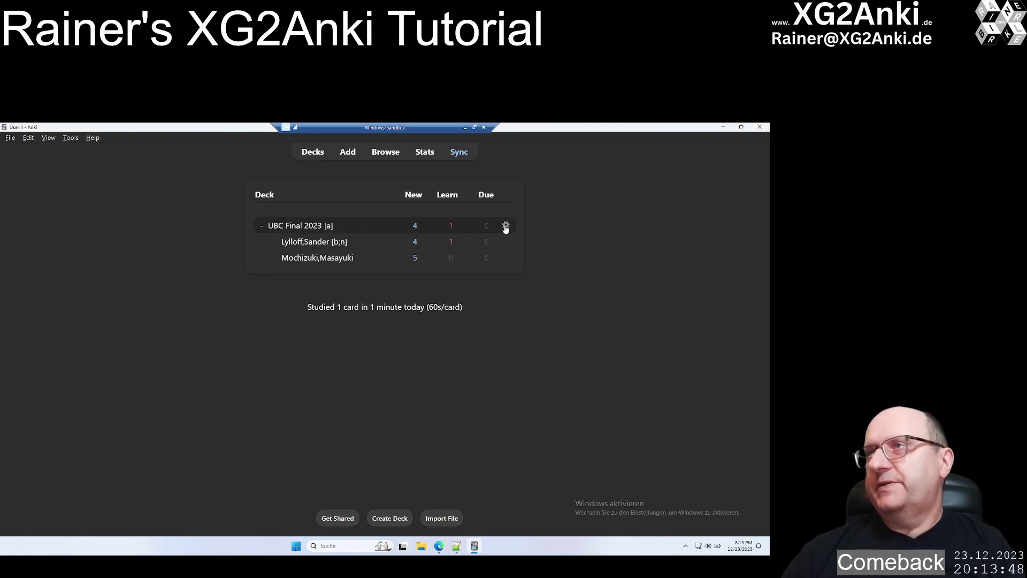
# - Study a card with parameters b and n, highlight the player names and pip count below the diagram, and return to the deck list
pyautogui.click(285, 244)
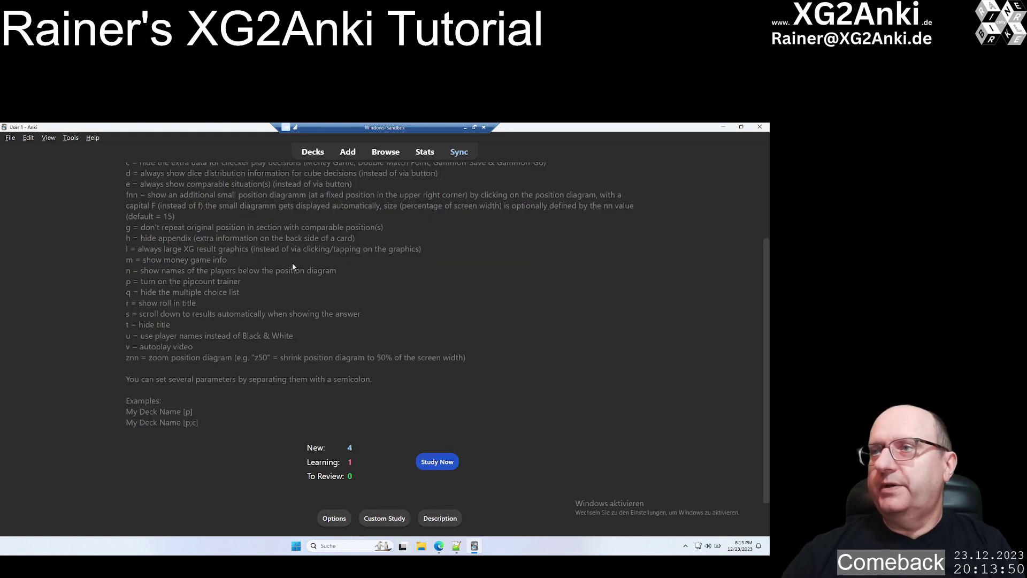
pyautogui.click(438, 462)
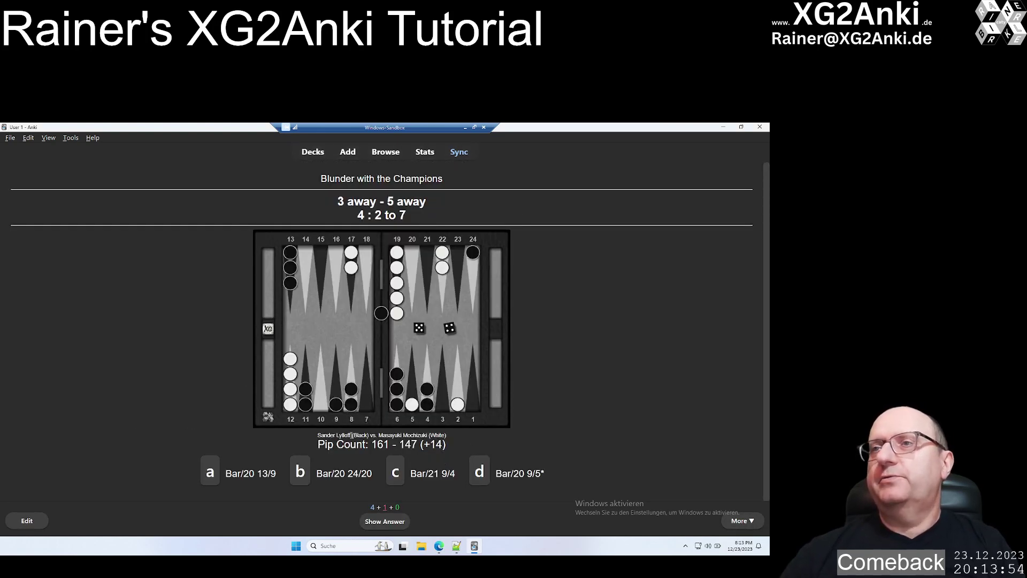
pyautogui.moveTo(319, 436); pyautogui.dragTo(449, 438)
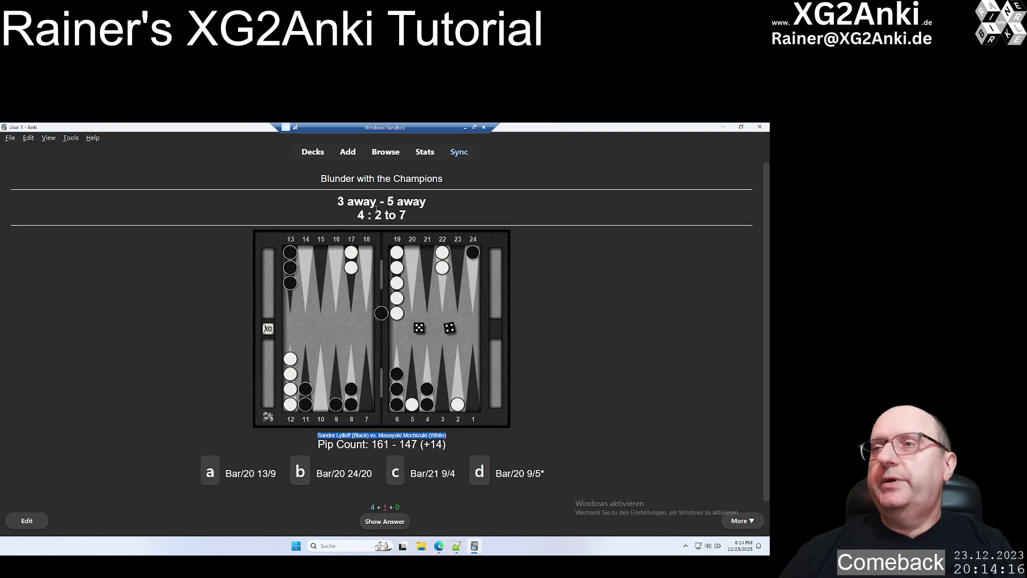
pyautogui.click(319, 445)
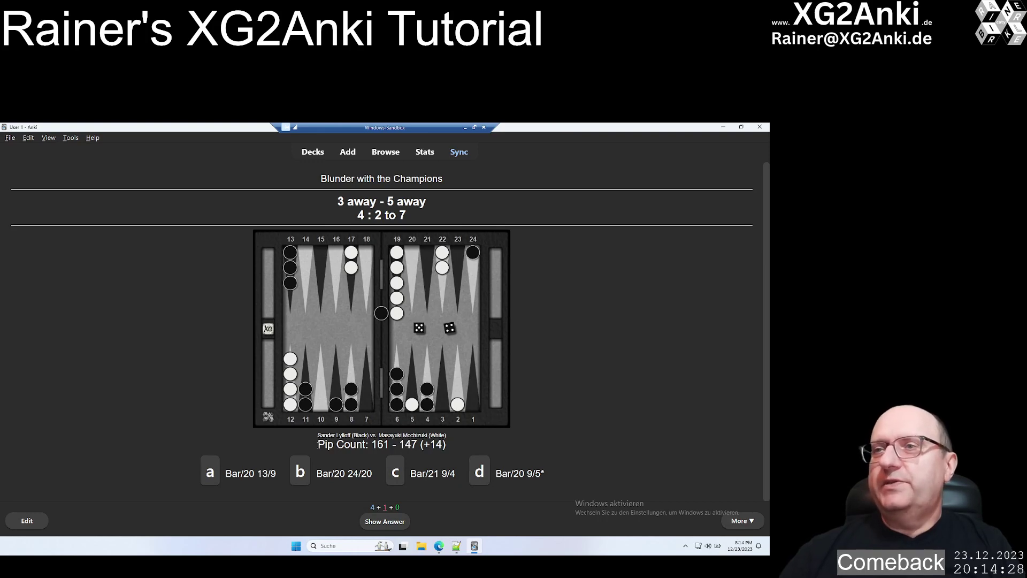
pyautogui.moveTo(318, 445); pyautogui.dragTo(448, 448)
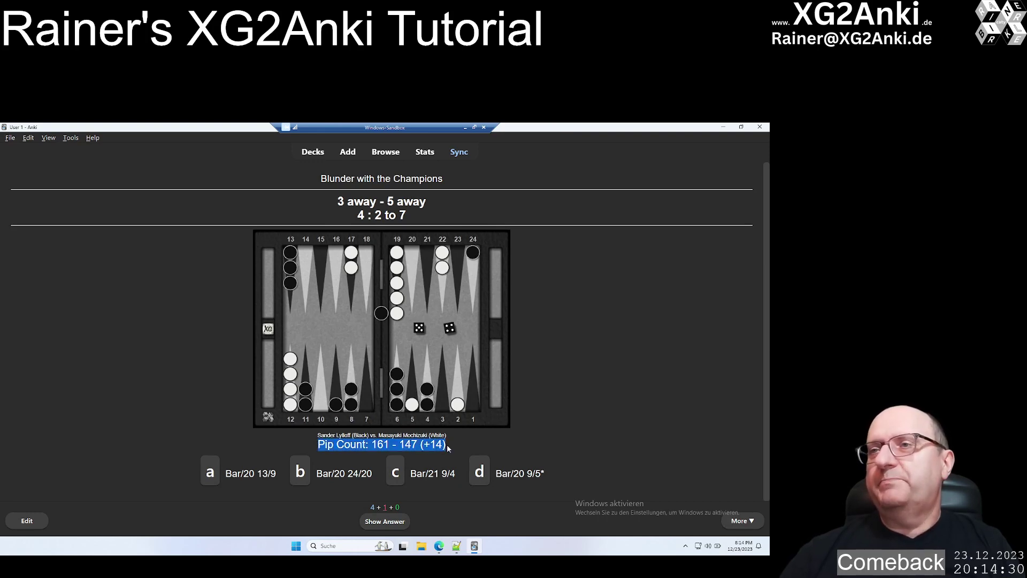
pyautogui.click(379, 445)
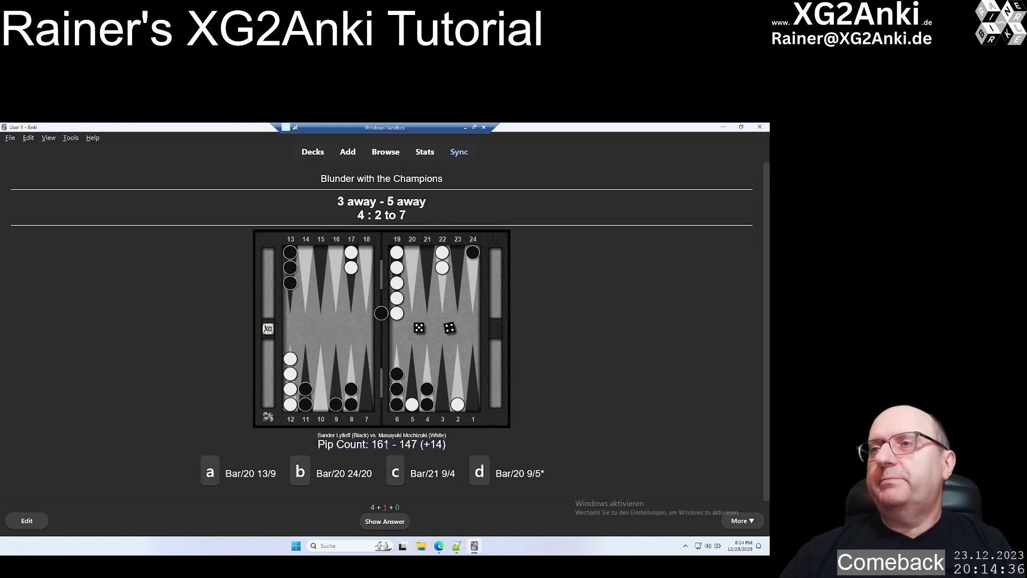
pyautogui.doubleClick(401, 444)
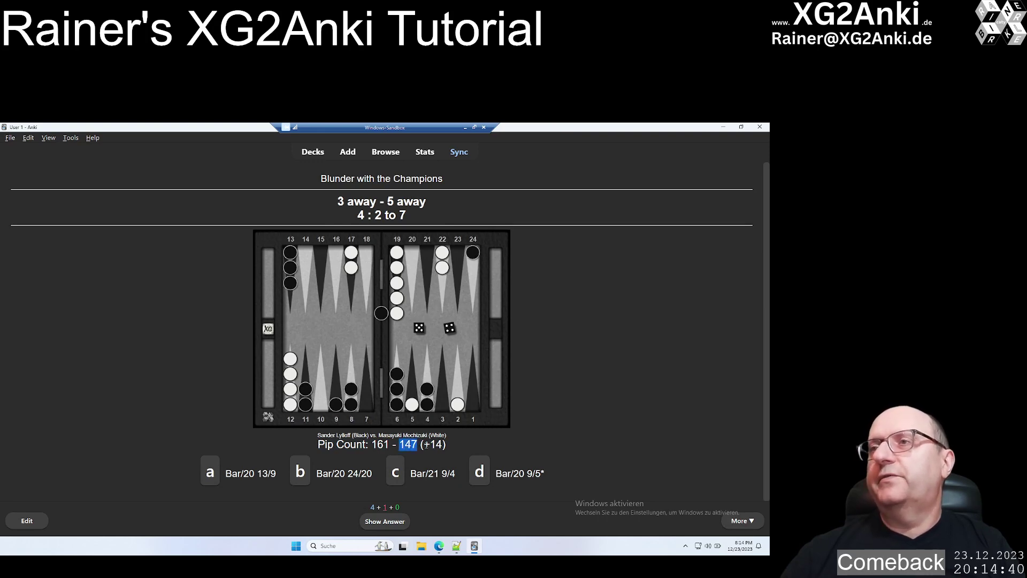
pyautogui.moveTo(424, 445); pyautogui.dragTo(444, 445)
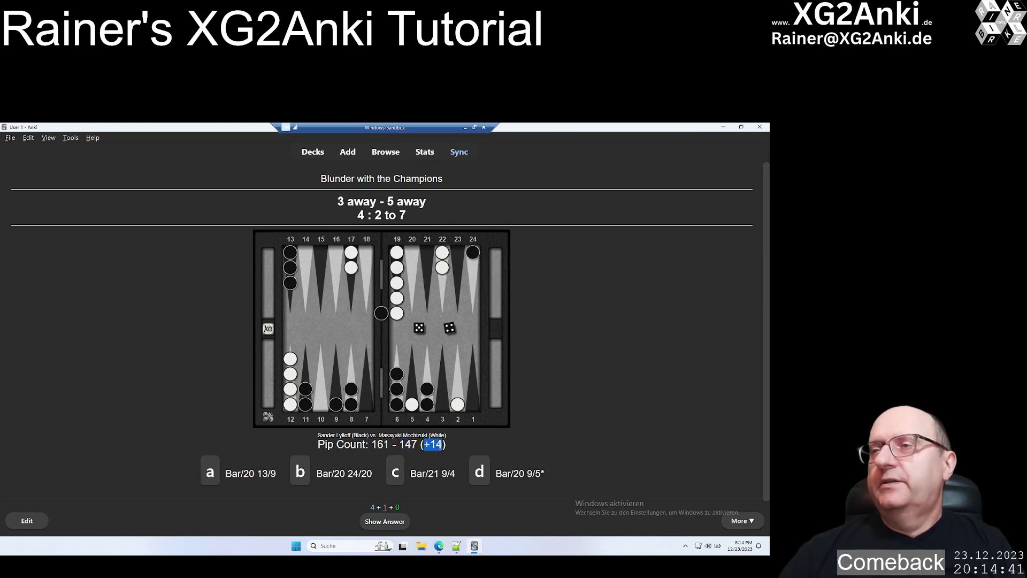
pyautogui.click(449, 447)
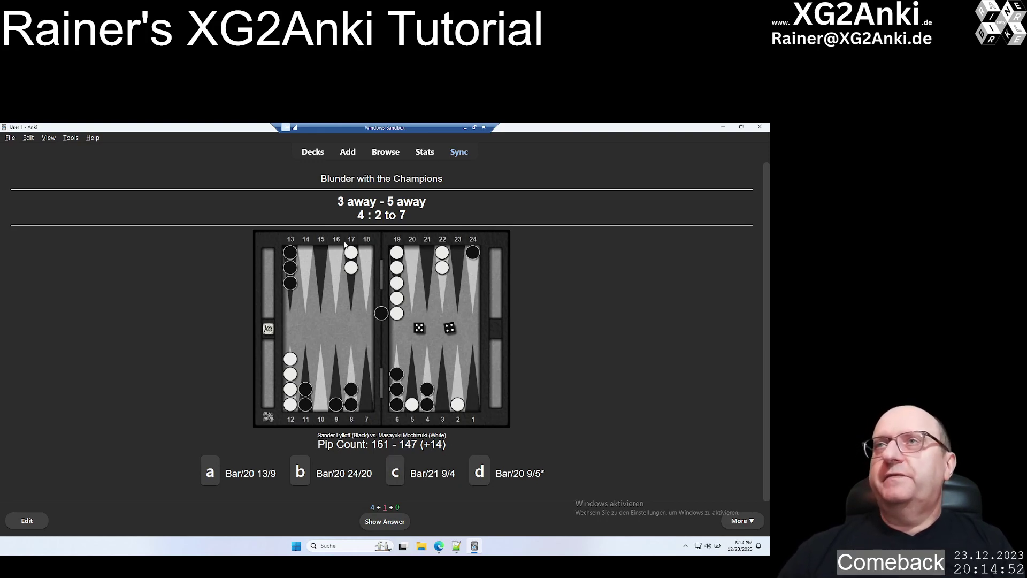
pyautogui.click(311, 156)
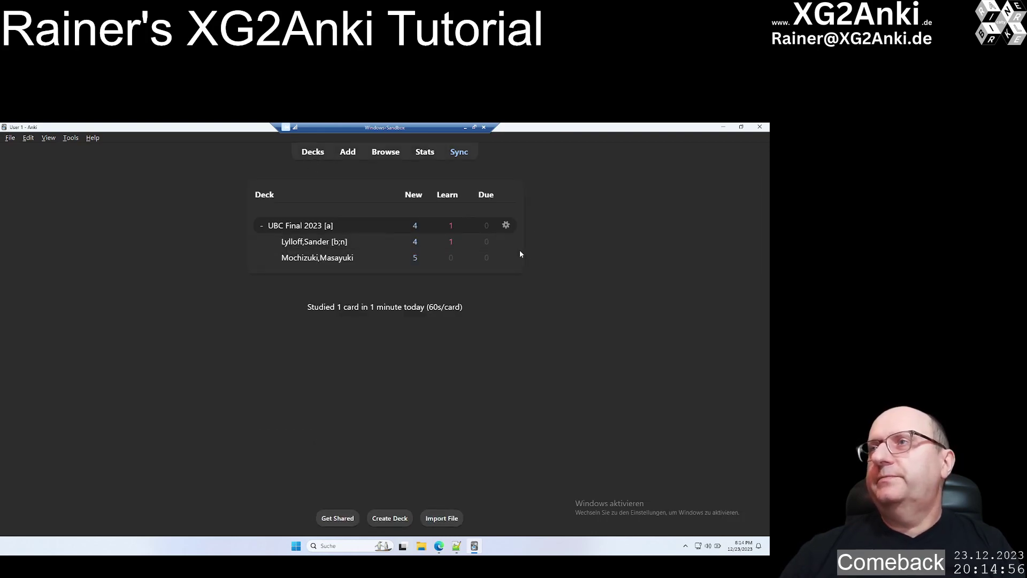
# - Replace the parameters at the end of the first subdeck's name with "[p]"
pyautogui.click(507, 242)
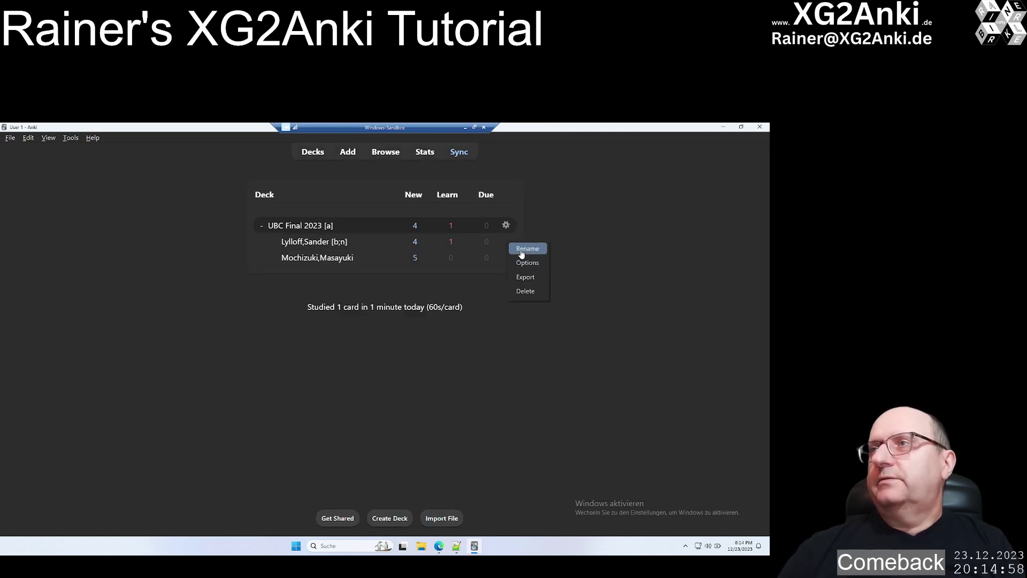
pyautogui.click(521, 252)
pyautogui.press('End')
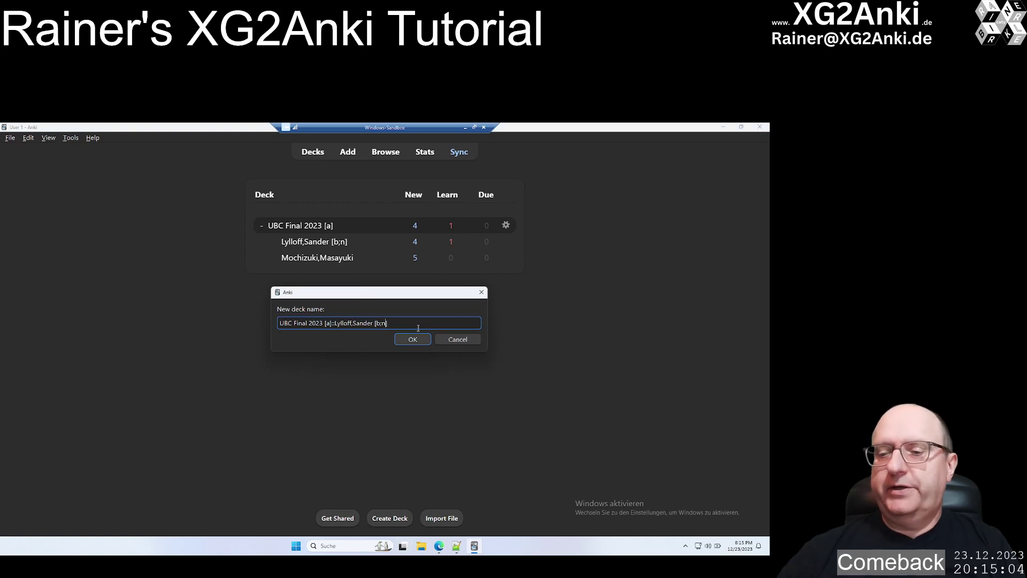
pyautogui.press('BackSpace')
pyautogui.press('BackSpace')
pyautogui.press('BackSpace')
pyautogui.press('BackSpace')
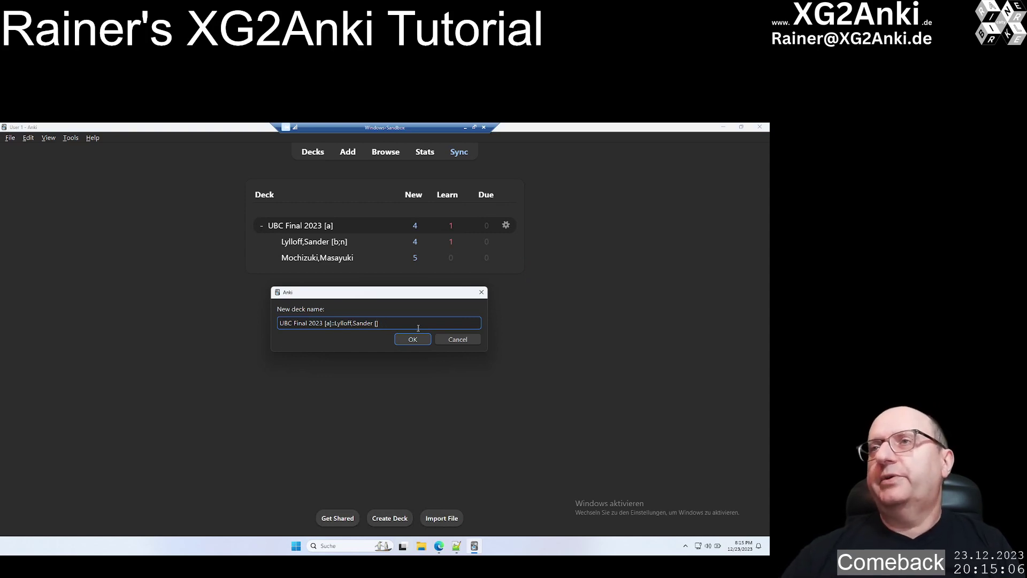
pyautogui.write('p')
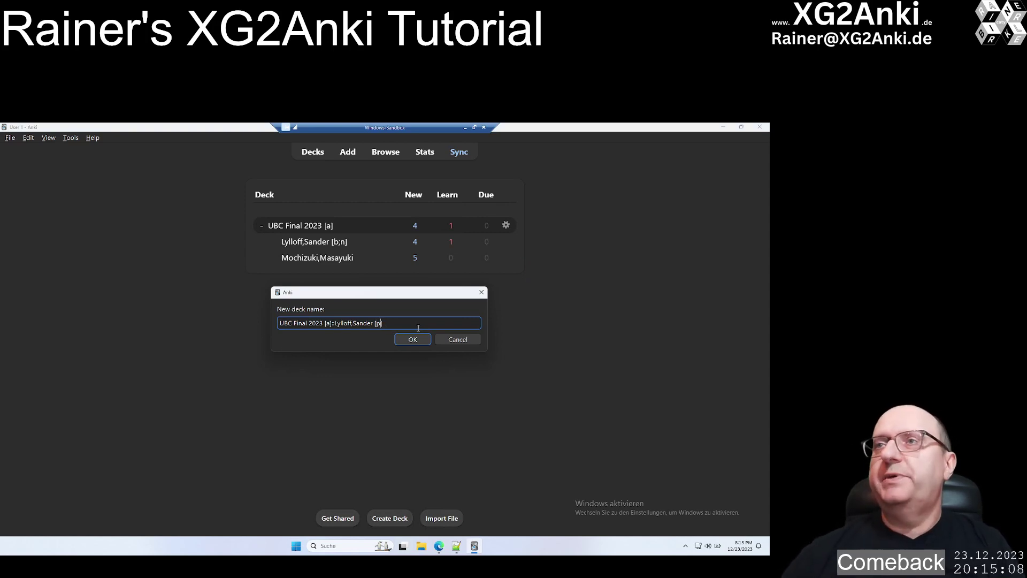
pyautogui.click(413, 339)
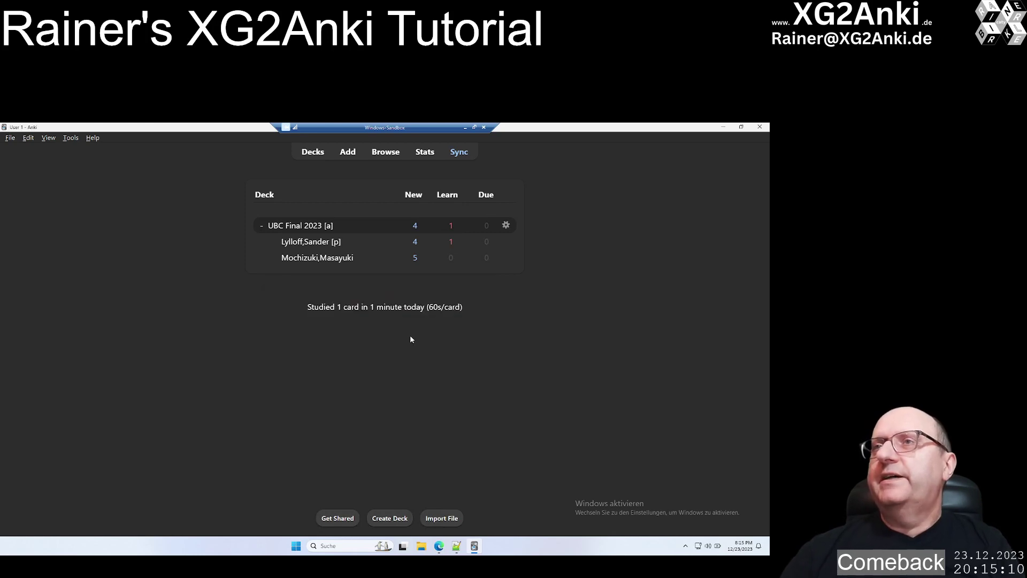
# - Study the parent deck to try the pip count trainer, reveal the pip count, and return to the deck list
pyautogui.click(290, 226)
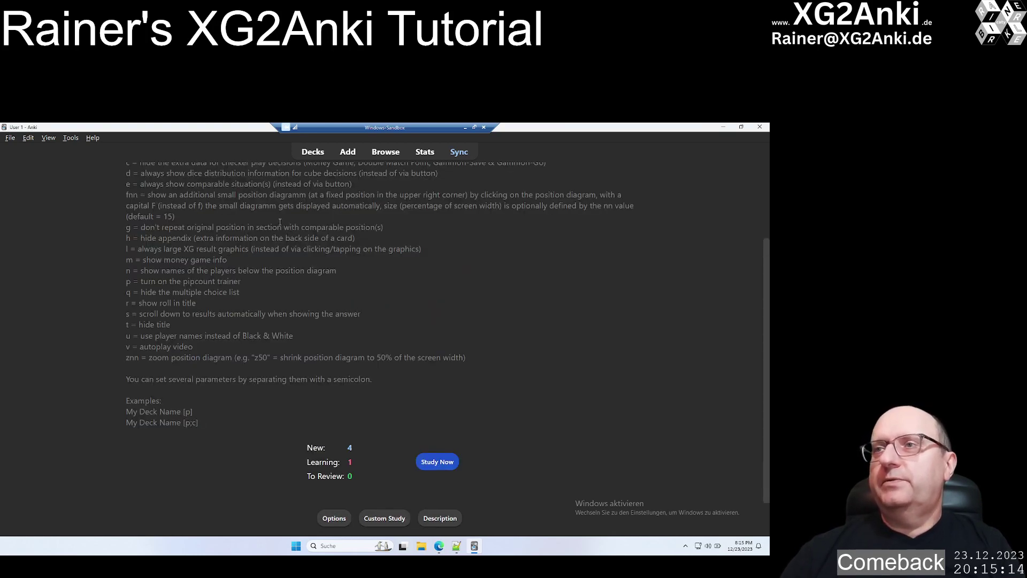
pyautogui.click(312, 153)
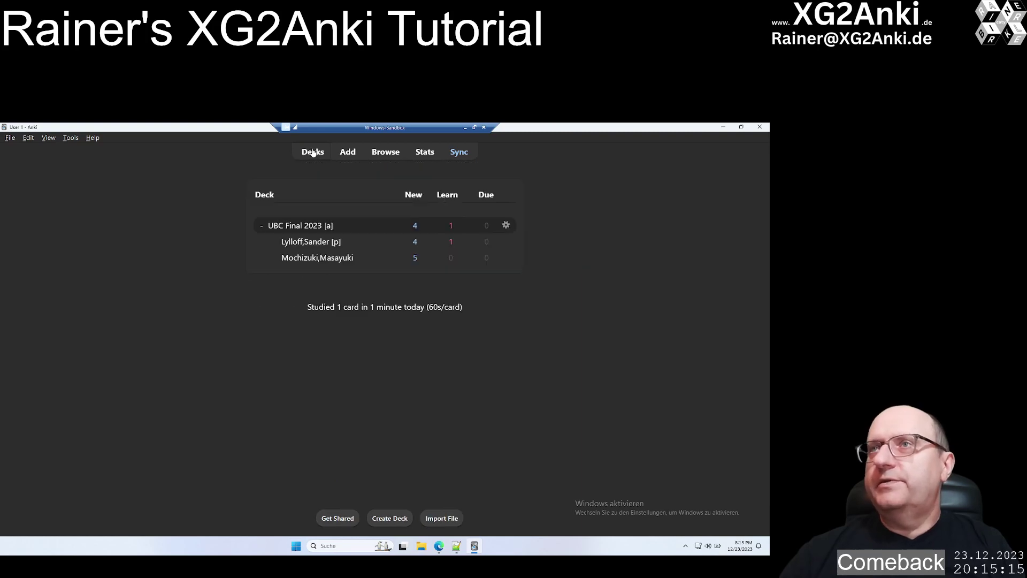
pyautogui.click(294, 227)
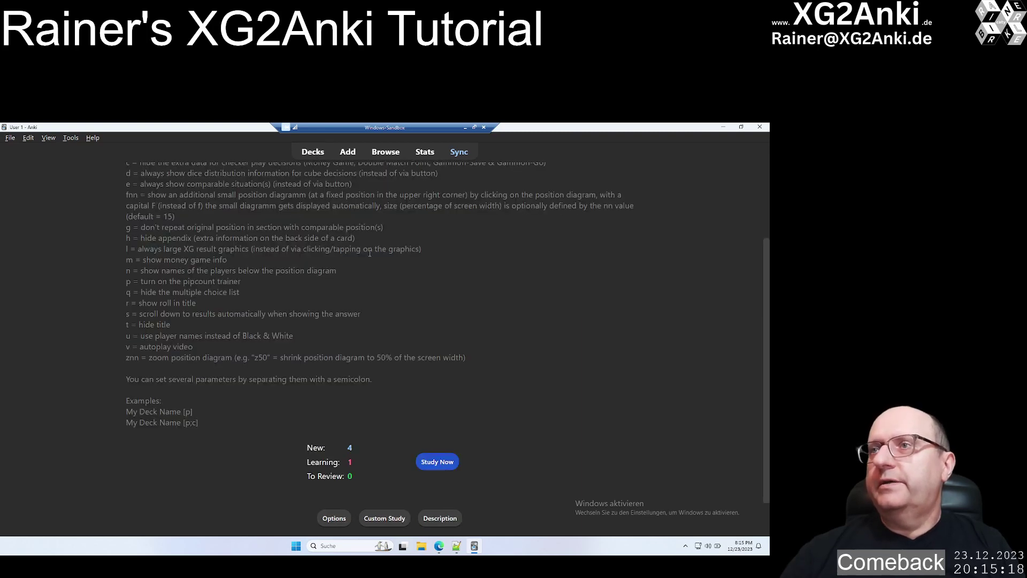
pyautogui.click(431, 464)
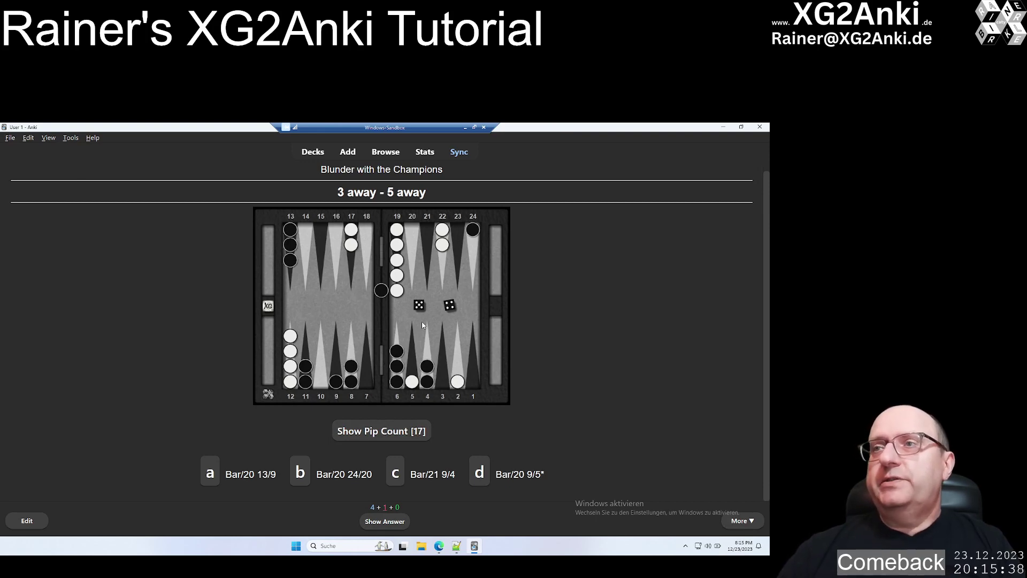
pyautogui.click(364, 436)
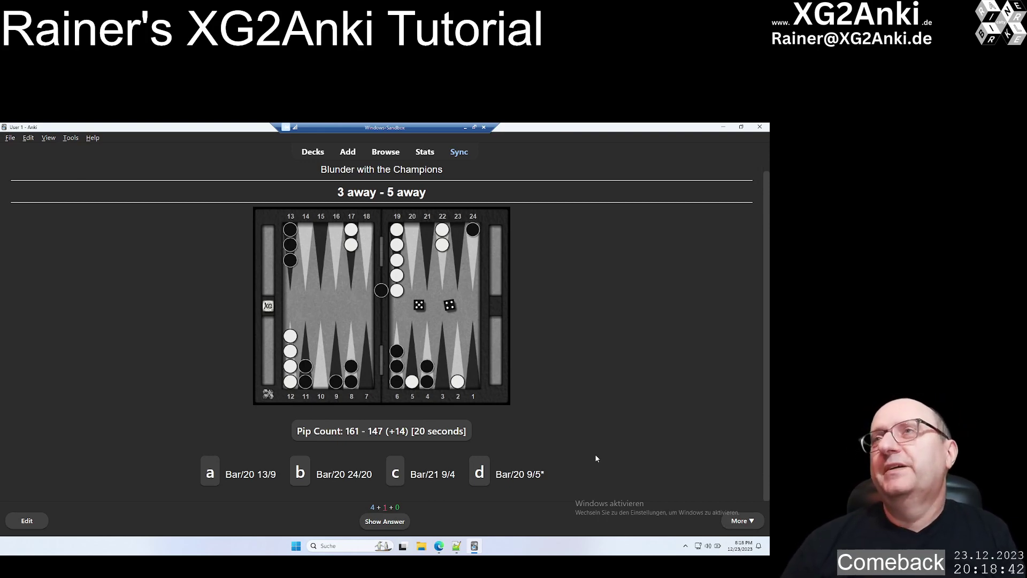
pyautogui.click(313, 154)
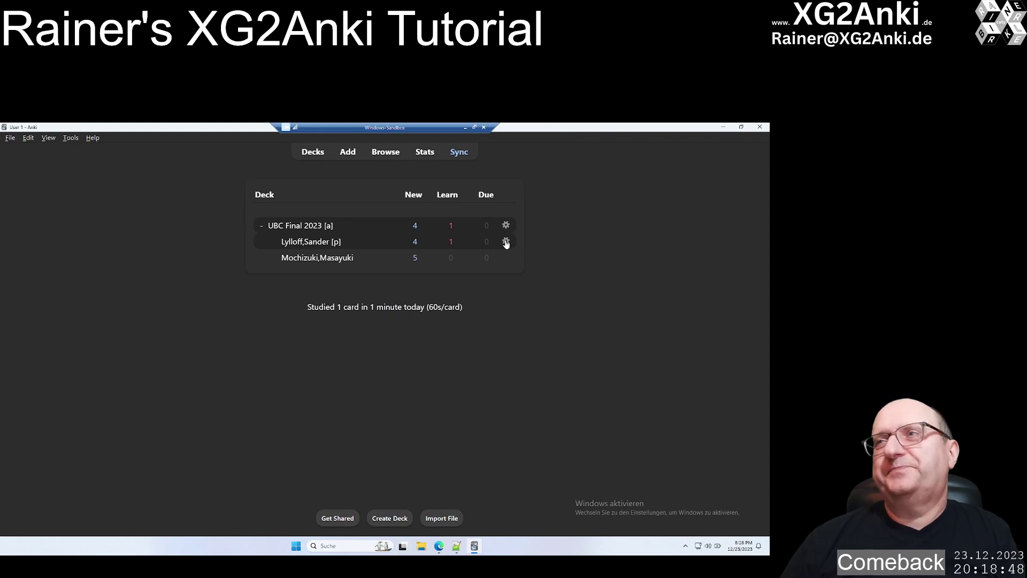
# - Add parameter q to the first subdeck's name so that it ends in "[p;q]"
pyautogui.click(506, 242)
pyautogui.click(519, 250)
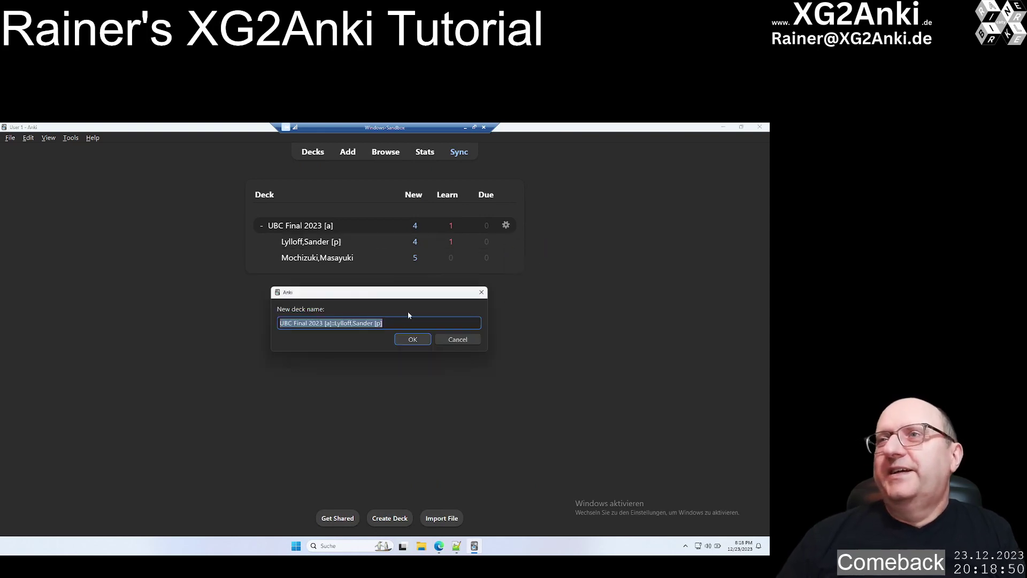
pyautogui.click(384, 325)
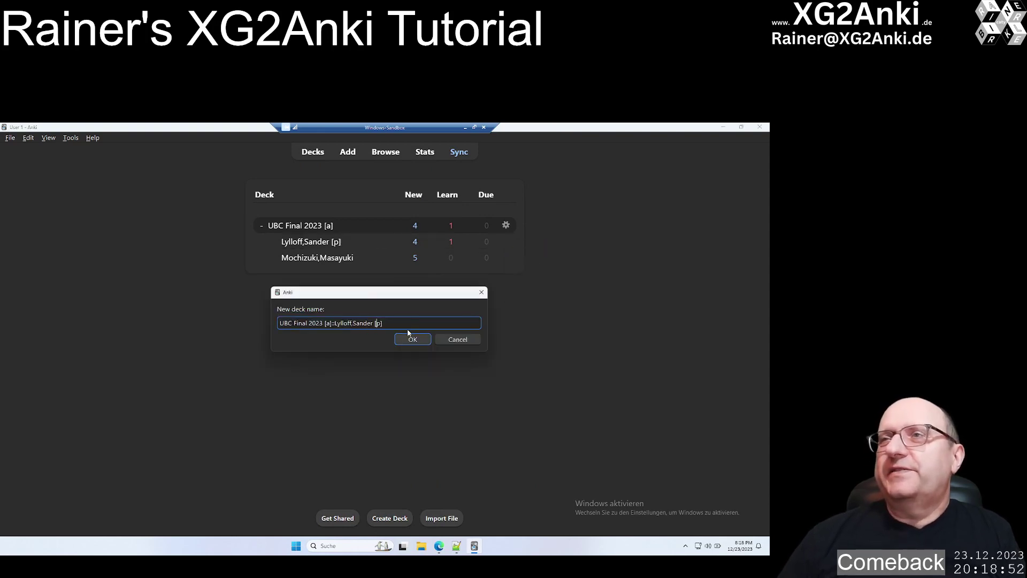
pyautogui.press('Left')
pyautogui.write(';')
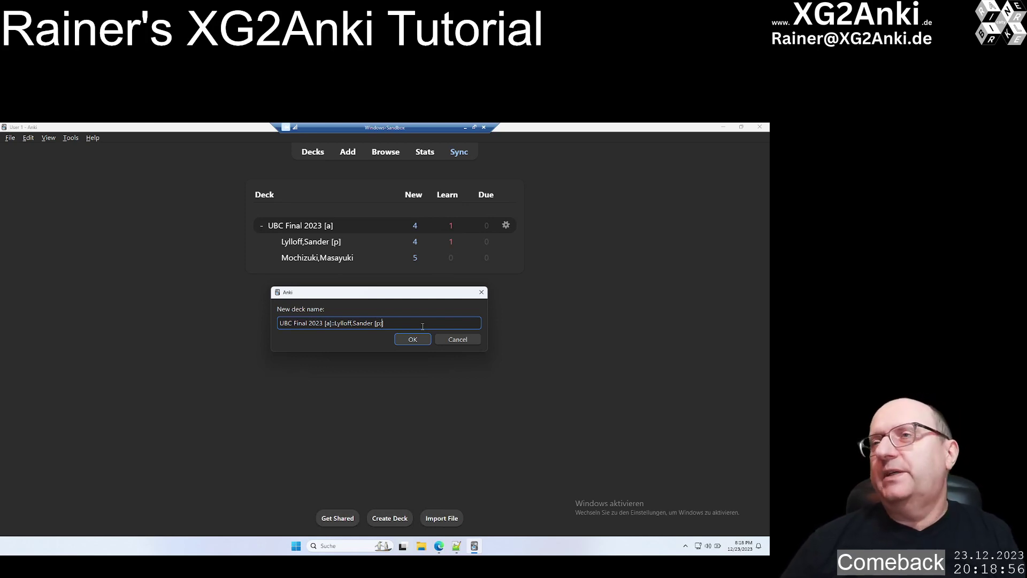
pyautogui.write('q')
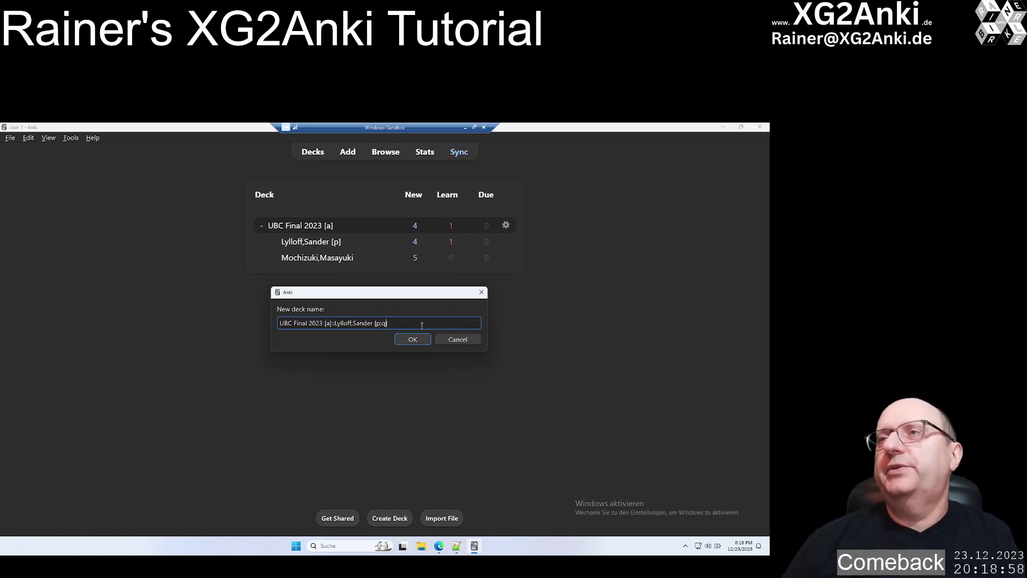
pyautogui.click(413, 340)
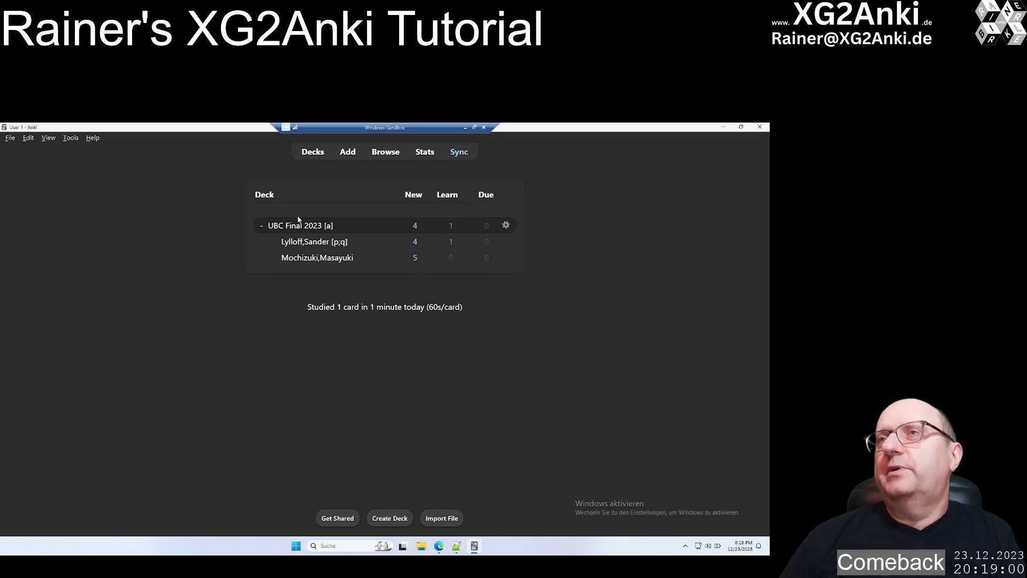
# - Study the parent deck to check the multiple choice area with subdeck parameters p and q, and return to the deck list
pyautogui.click(290, 229)
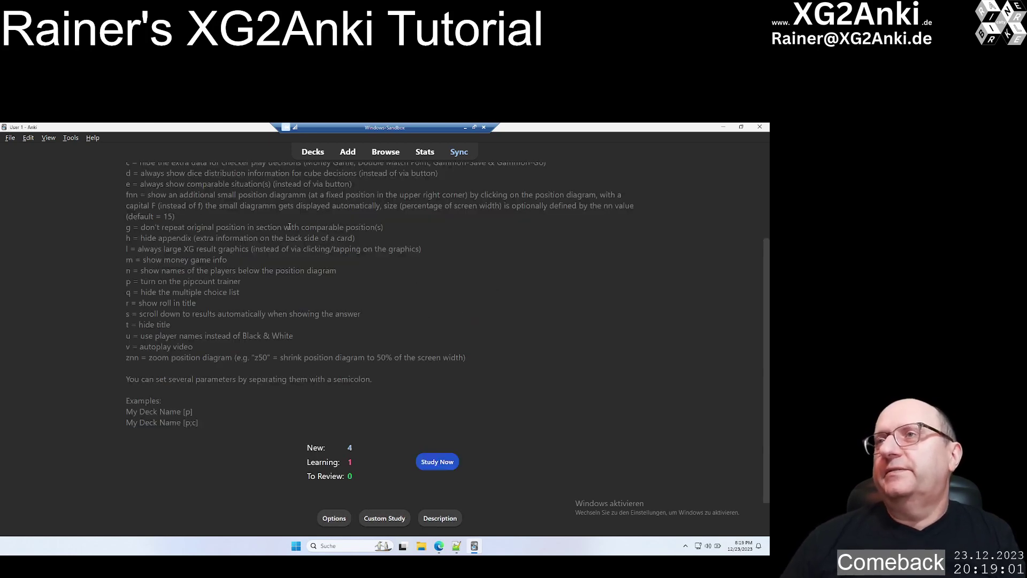
pyautogui.click(435, 462)
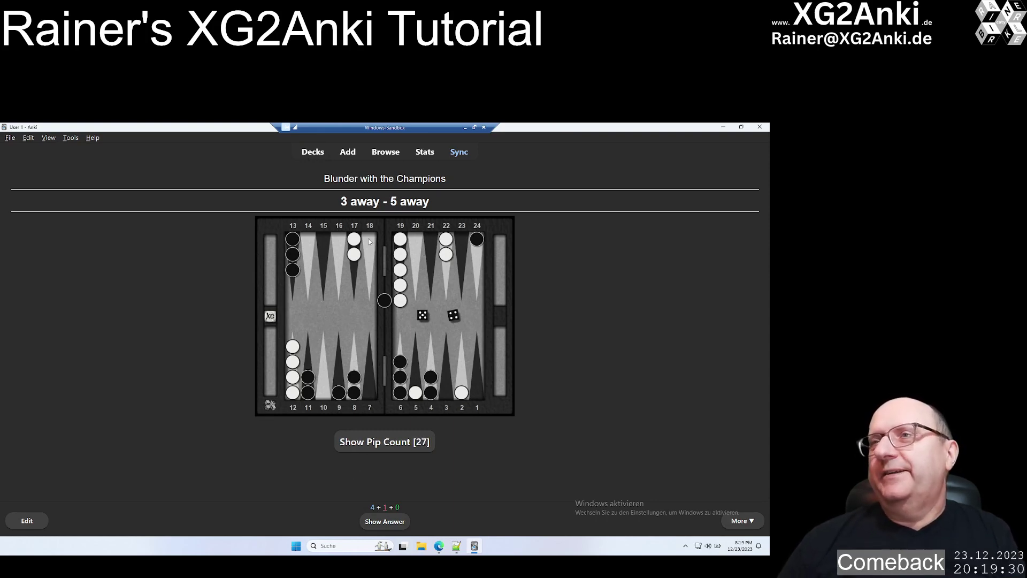
pyautogui.click(310, 153)
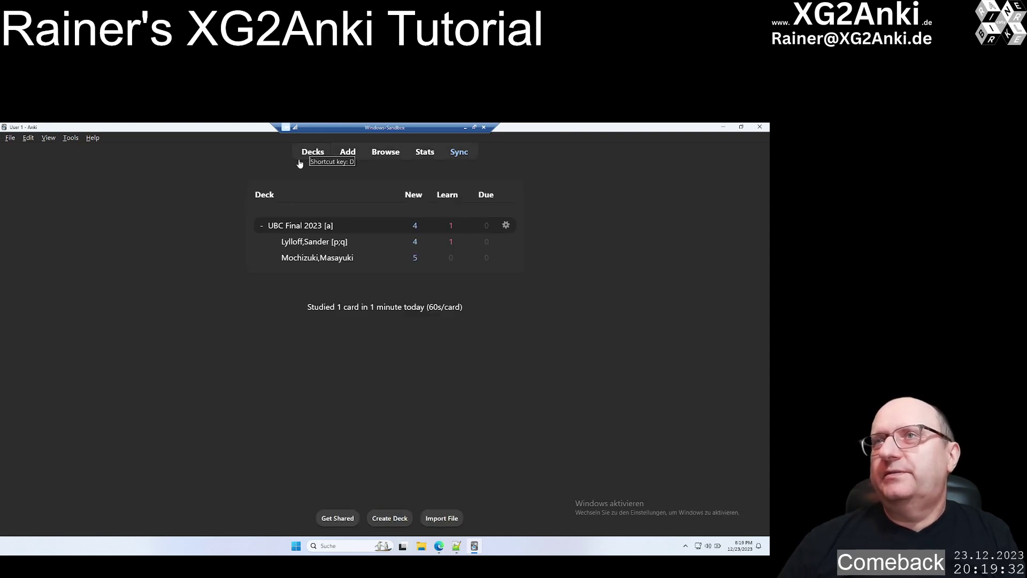
# - Review the full list of display parameters, from a to znn, in the description of the UBC Final 2023 [a] deck
pyautogui.click(294, 226)
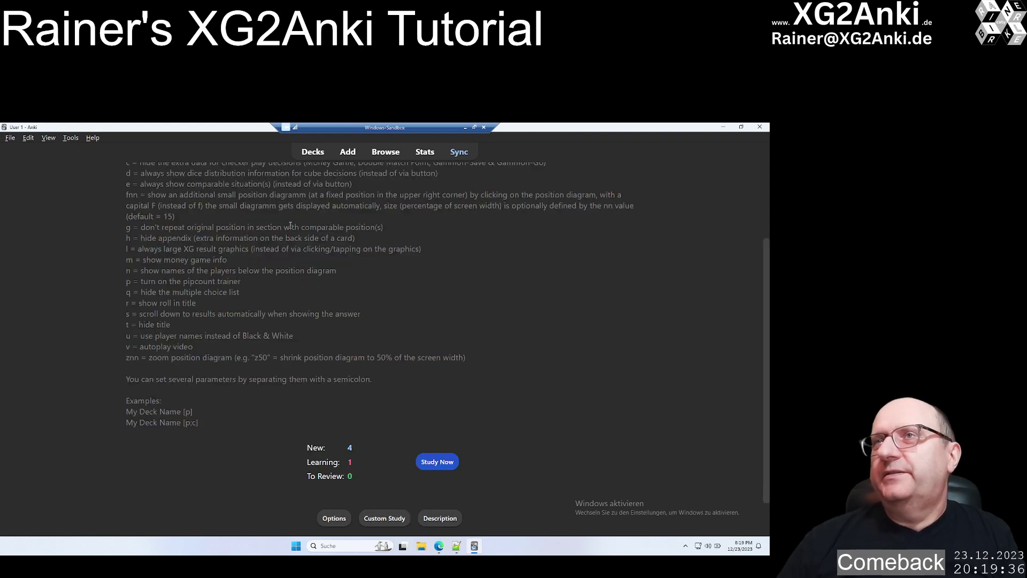
pyautogui.scroll(3, 291, 288)
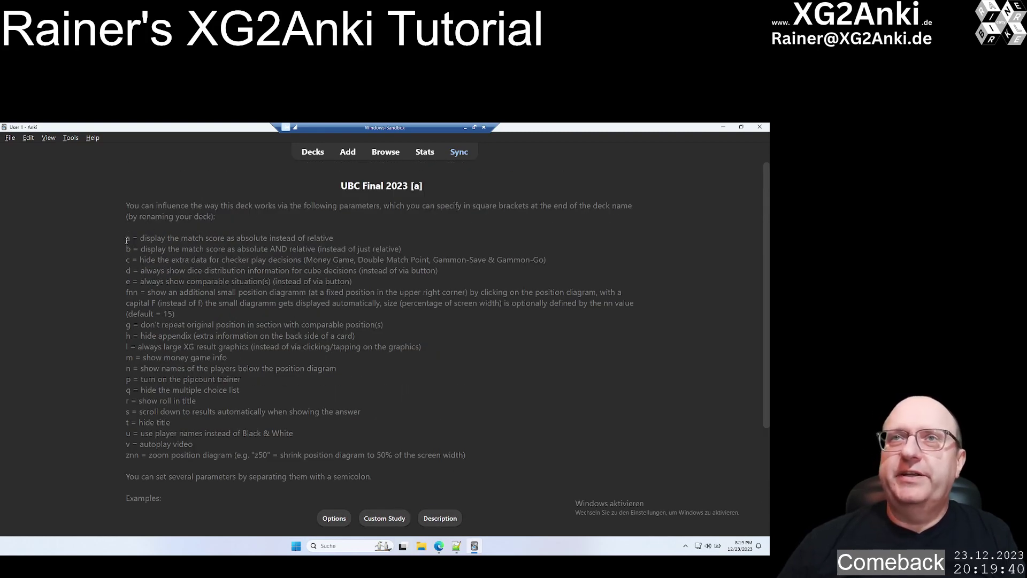
pyautogui.moveTo(127, 241); pyautogui.dragTo(490, 454)
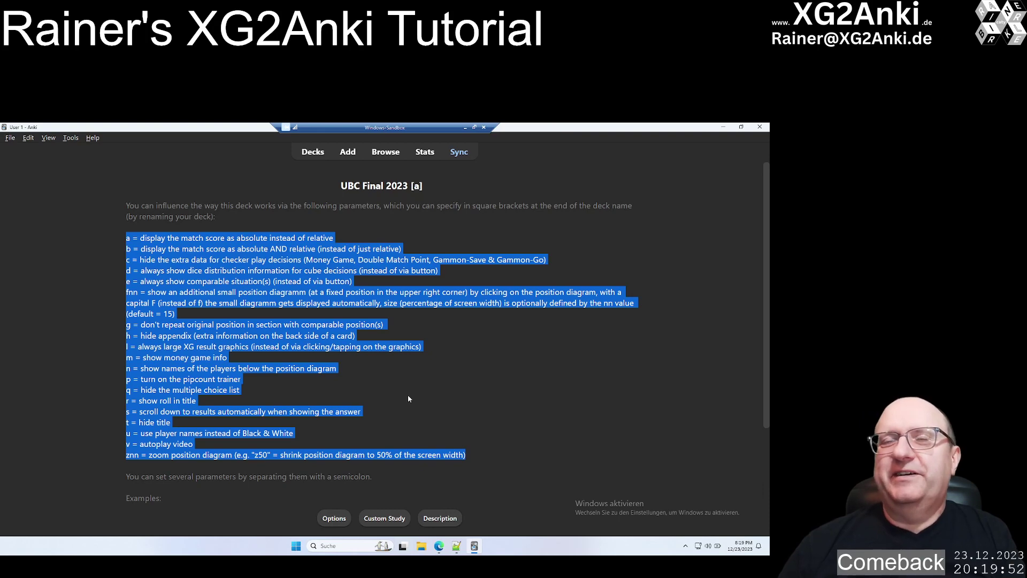
pyautogui.click(421, 407)
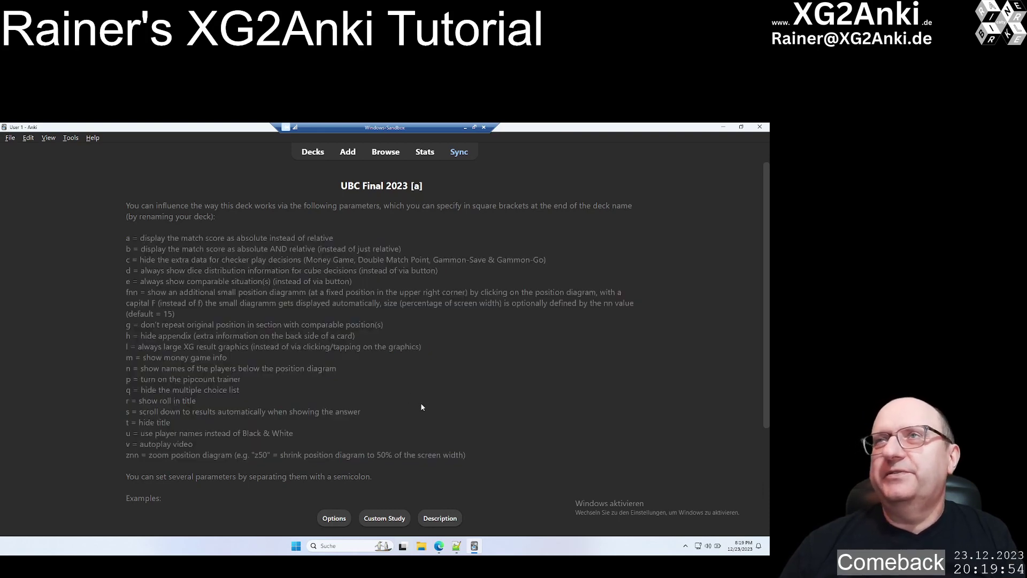